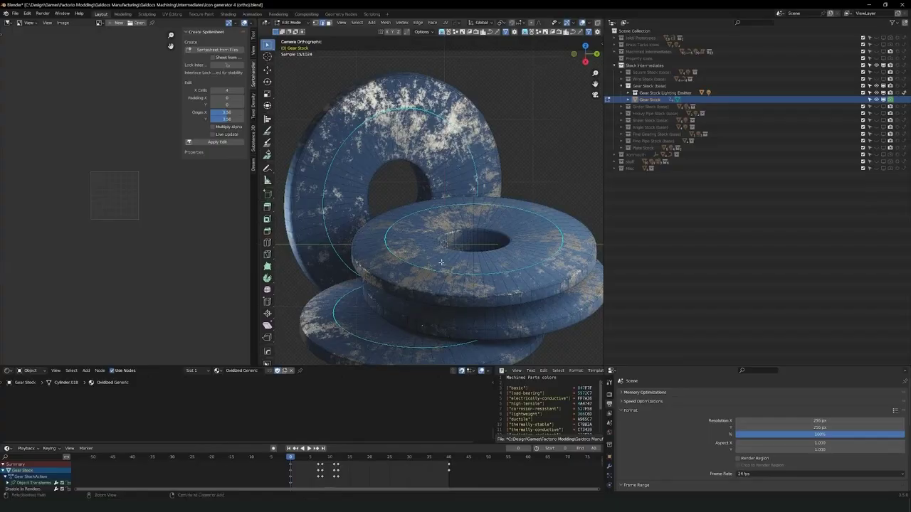
# Try sliding the ring edge loop on the gear stock and moving it about -0.047 m along local Z, and return to Object Mode
pyautogui.press('g')
pyautogui.press('g')
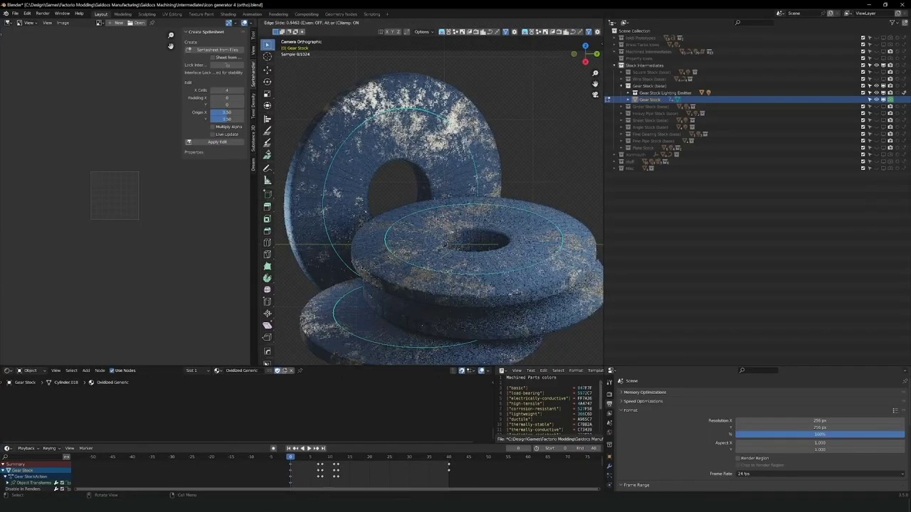
pyautogui.click(507, 214)
pyautogui.press('g')
pyautogui.press('z')
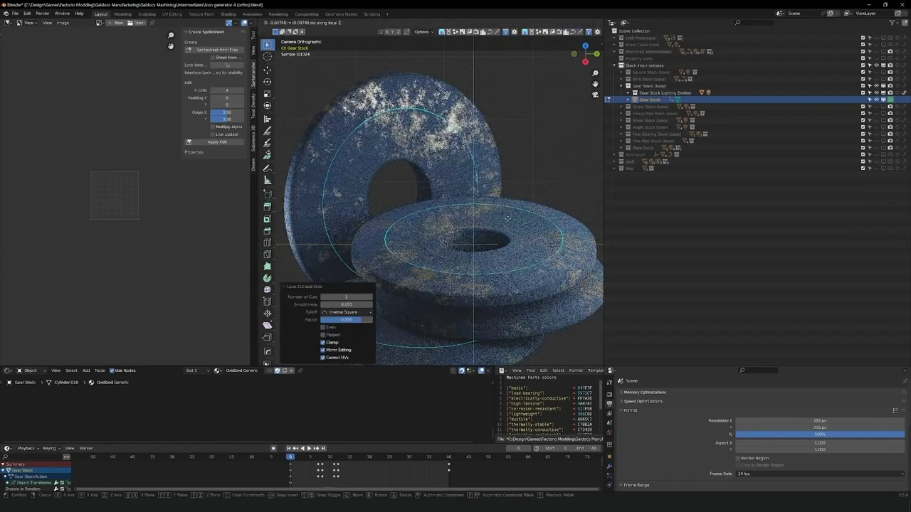
pyautogui.click(508, 218)
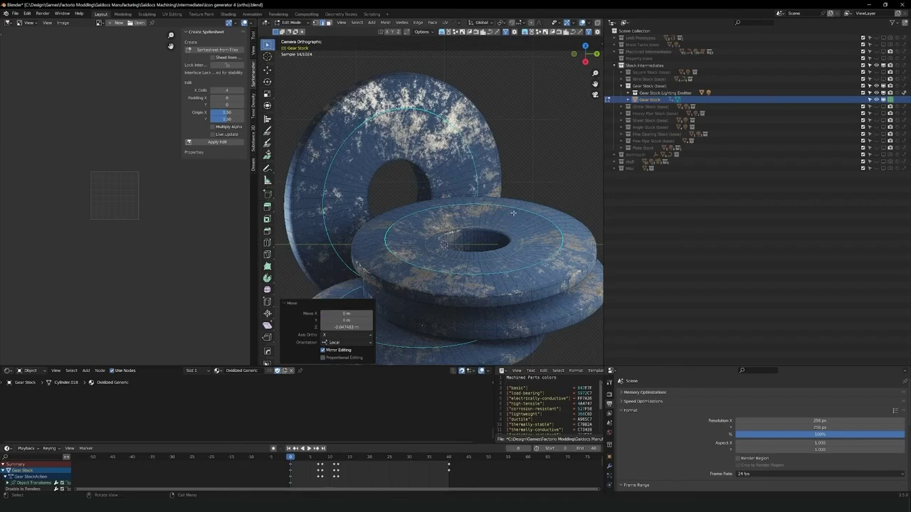
pyautogui.hotkey('ctrl', 'z')
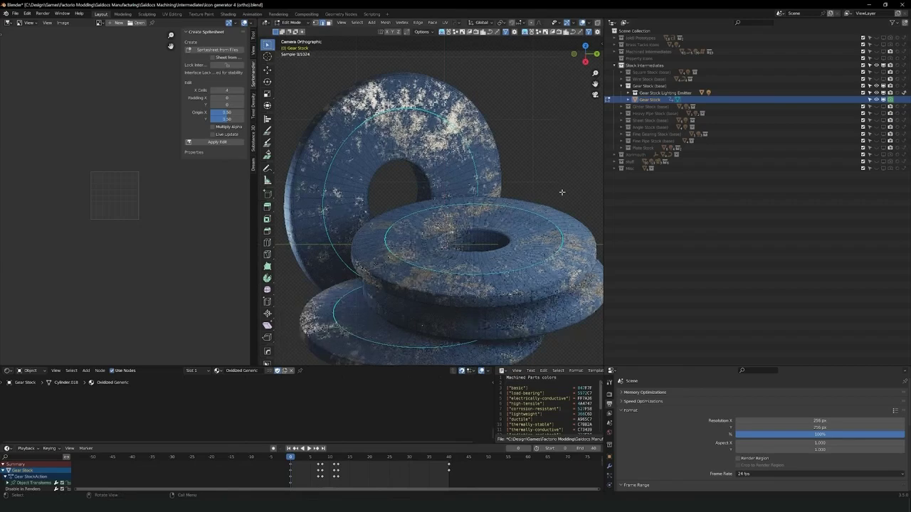
pyautogui.press('Tab')
pyautogui.click(545, 226)
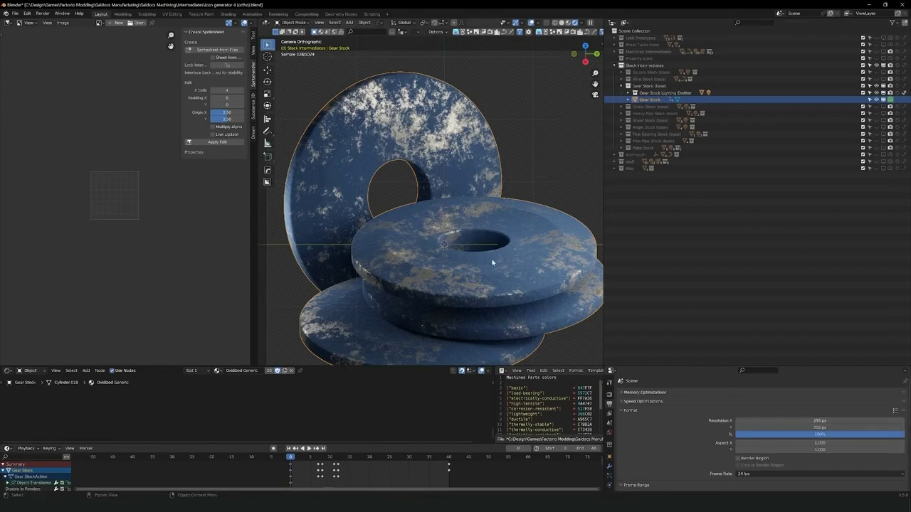
# Enter Edit Mode on the gear stock and select one disc's linked geometry
pyautogui.scroll(-3, 492, 263)
pyautogui.press('Tab')
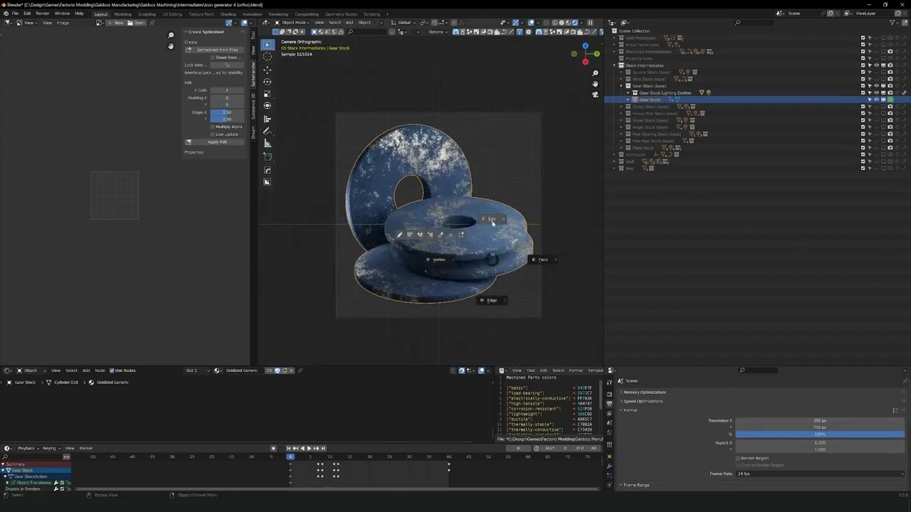
pyautogui.click(491, 221)
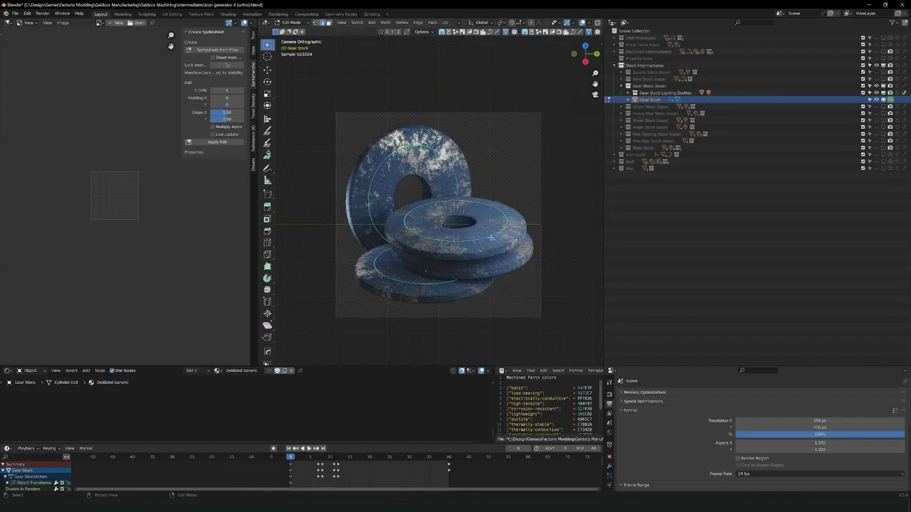
pyautogui.press('l')
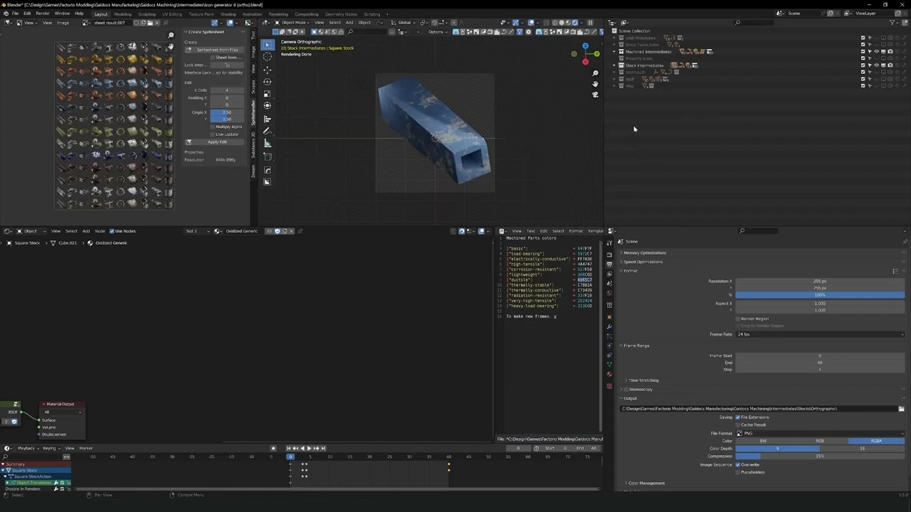
# Expand the Stock Intermediates and Square Stock (base) collections and select the Square Stock object
pyautogui.click(621, 66)
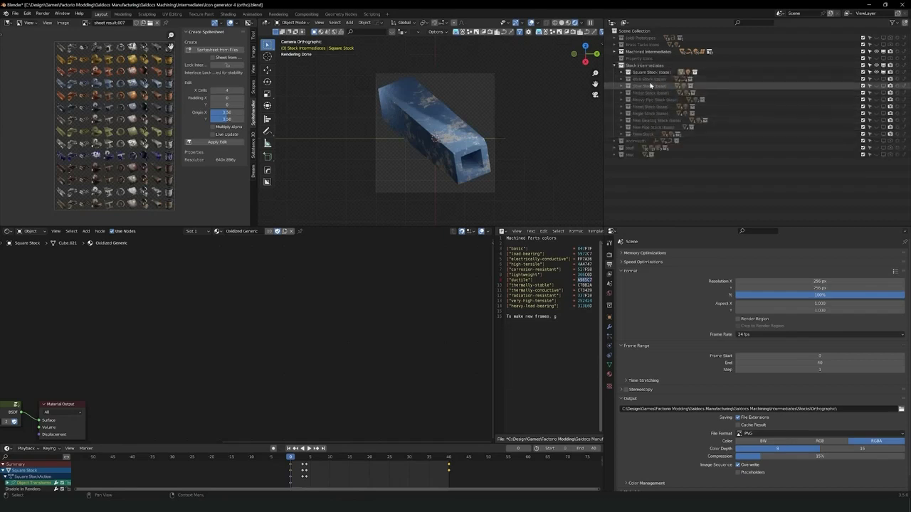
pyautogui.click(627, 72)
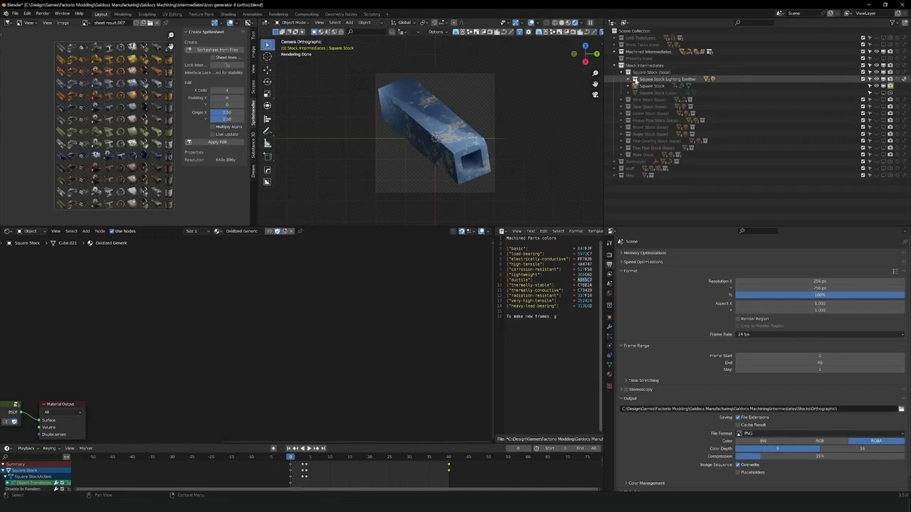
pyautogui.click(650, 86)
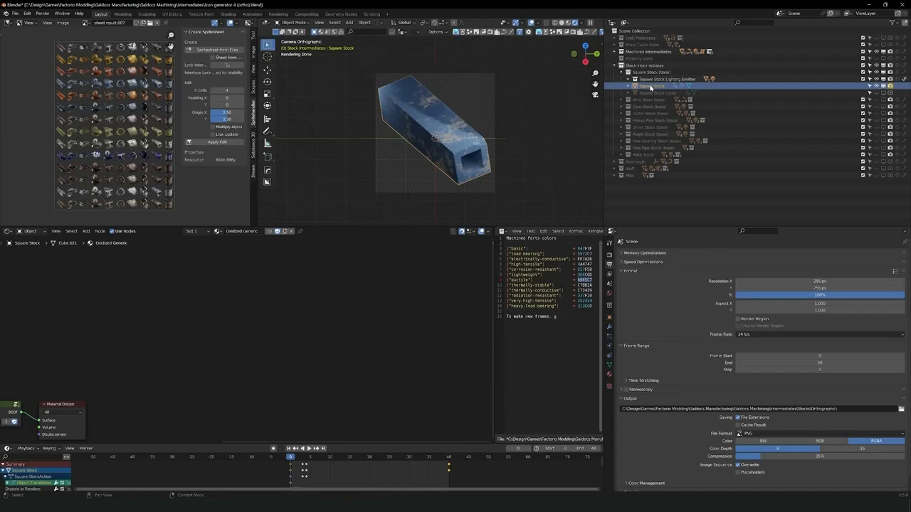
# Expand the Square Stock Lighting Emitter collection and look through its brass baffle, lighting emitter and point light
pyautogui.press('Up')
pyautogui.press('Right')
pyautogui.press('Down')
pyautogui.press('Down')
pyautogui.press('Up')
pyautogui.press('Down')
pyautogui.press('Up')
pyautogui.press('Up')
pyautogui.press('Down')
pyautogui.press('Up')
pyautogui.press('Down')
pyautogui.press('Up')
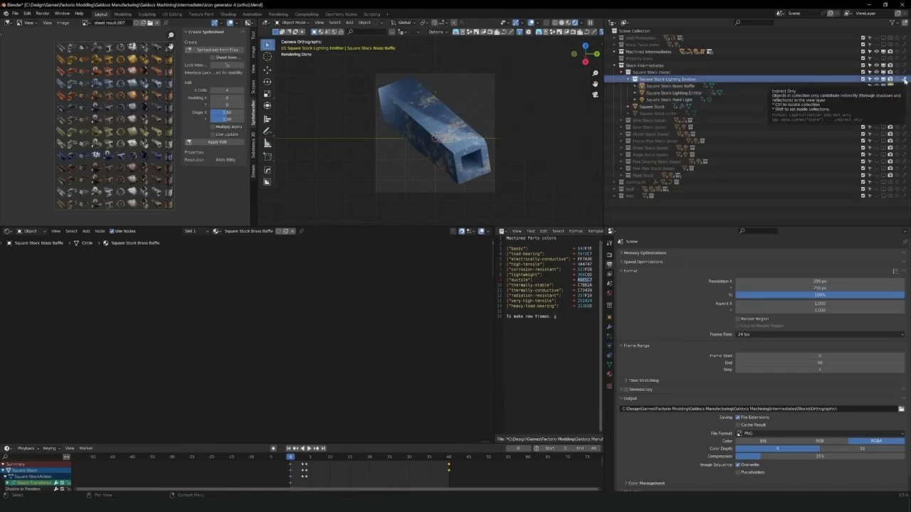
# Check the outliner's restriction toggles and temporarily turn off Indirect Only for the Square Stock Lighting Emitter collection
pyautogui.click(905, 80)
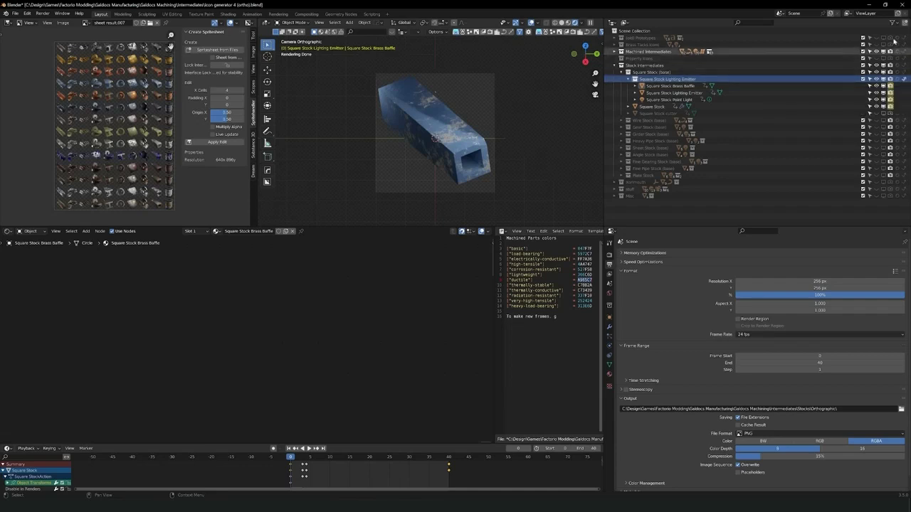
pyautogui.click(894, 24)
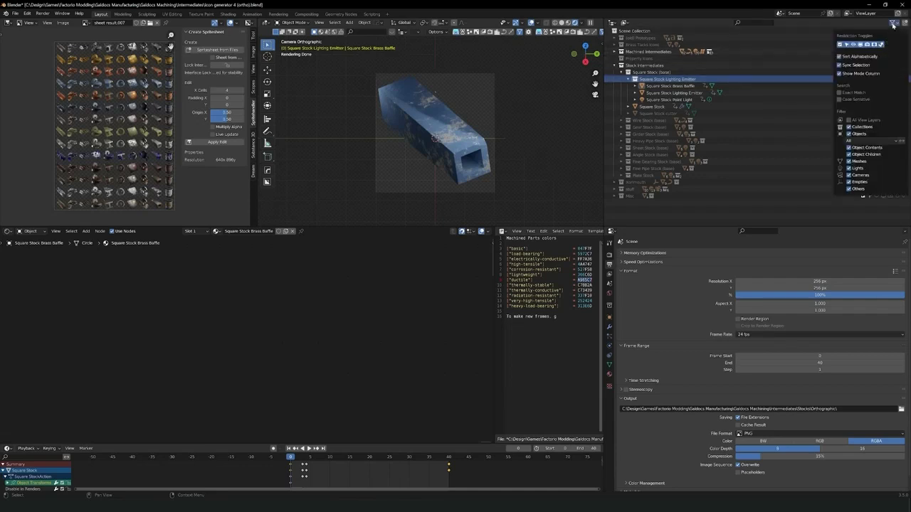
pyautogui.click(905, 106)
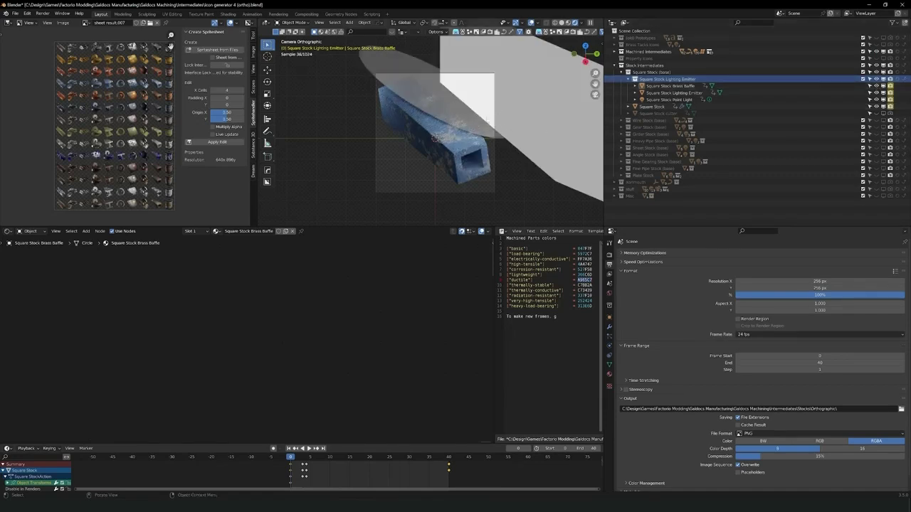
pyautogui.click(862, 80)
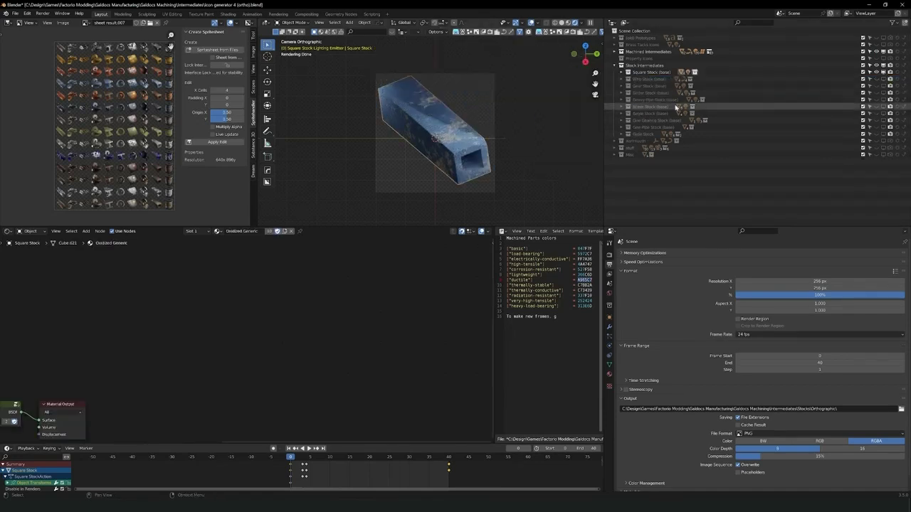
# Hide Square Stock (base), preview the Wire Stock and Gear Stock collections in turn, and show only Plate Stock
pyautogui.click(882, 72)
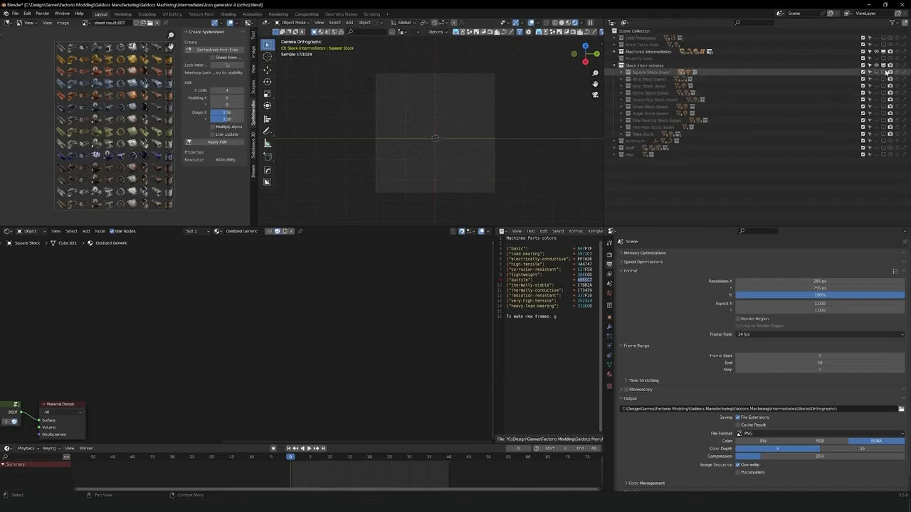
pyautogui.click(882, 79)
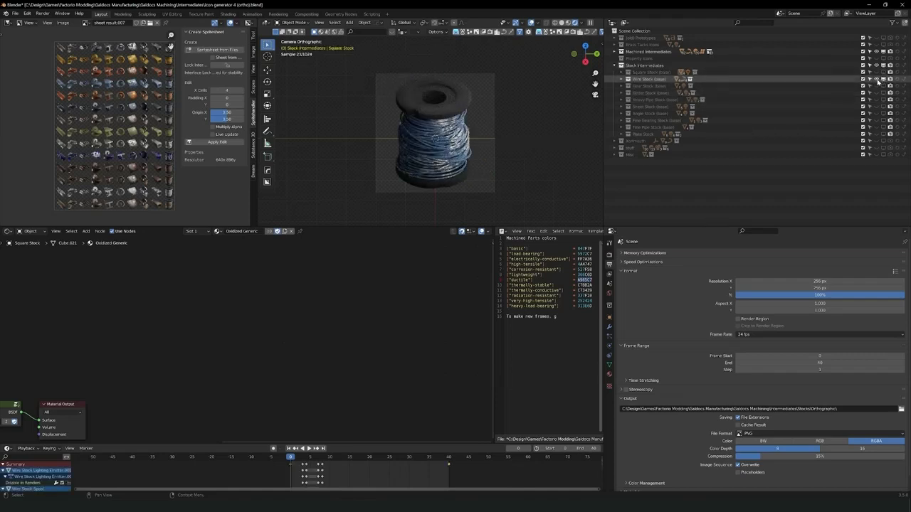
pyautogui.click(876, 79)
pyautogui.click(877, 85)
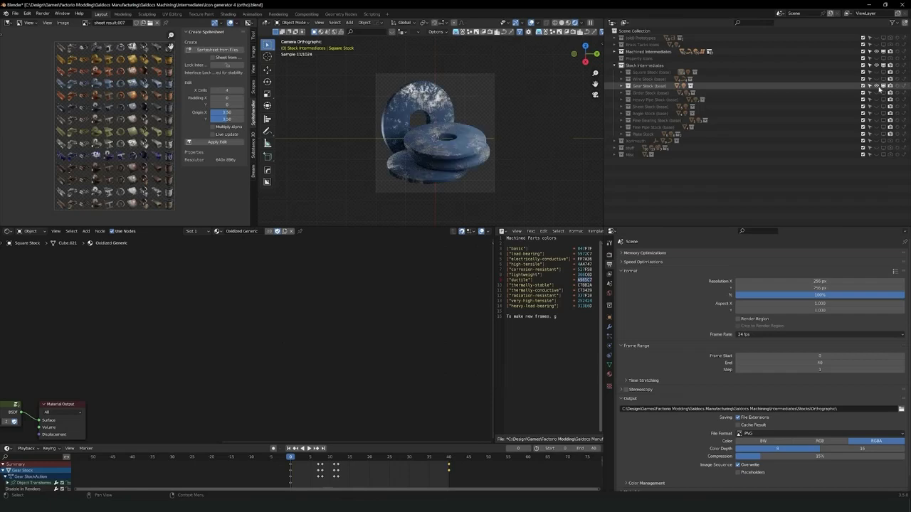
pyautogui.click(876, 85)
pyautogui.click(876, 134)
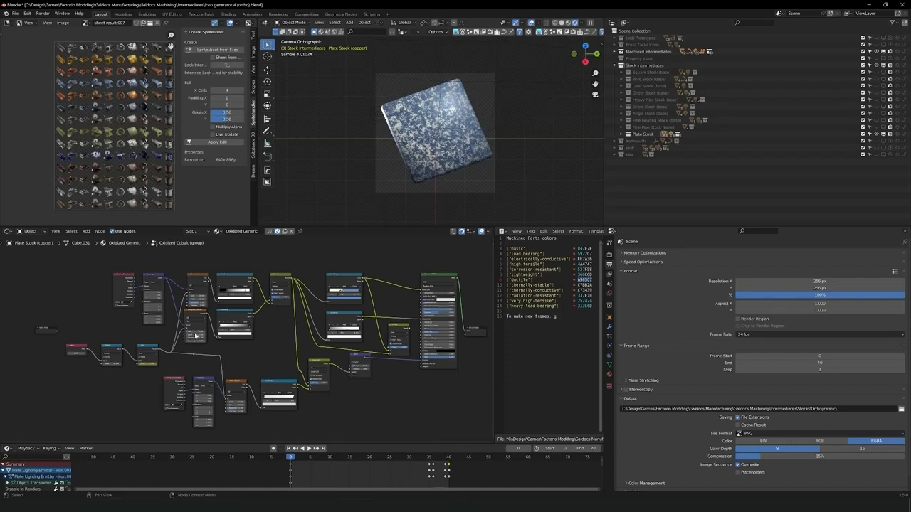
# Try pasting a copied color into the ColorRamp feeding the shader's base color in the Oxidized Cobalt group, and undo it
pyautogui.click(348, 302)
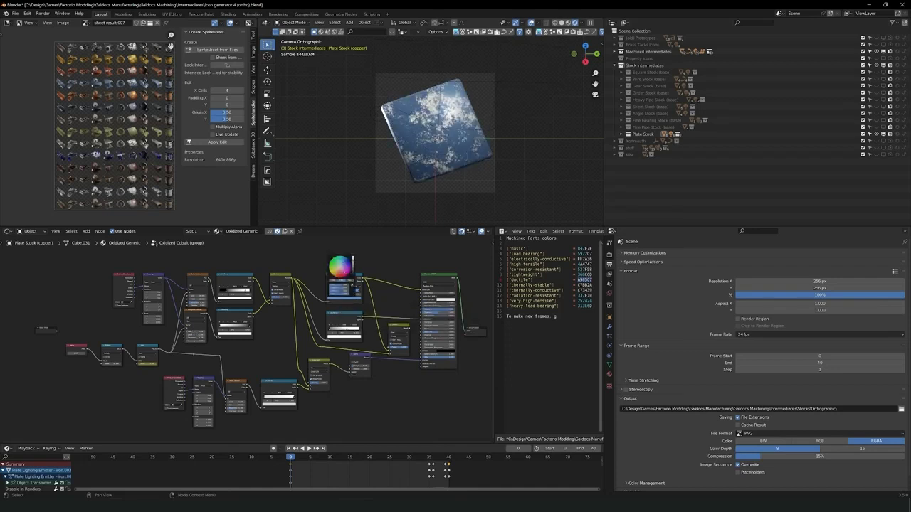
pyautogui.hotkey('ctrl', 'v')
pyautogui.hotkey('ctrl', 'z')
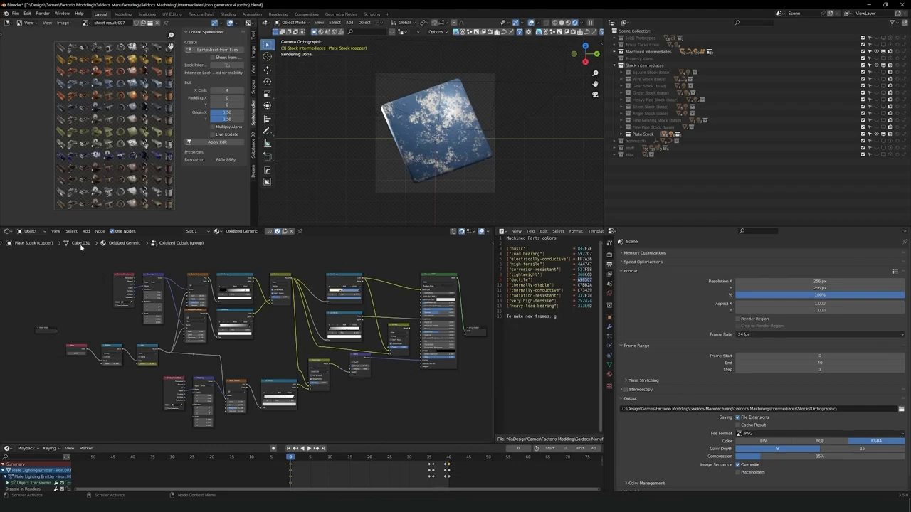
pyautogui.hotkey('ctrl', 'space')
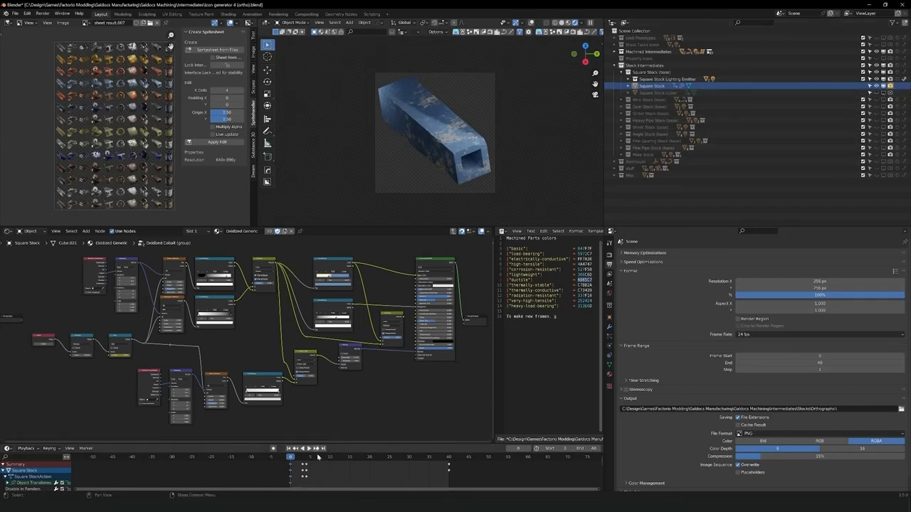
# Play the Square Stock animation to inspect how the oxidation pattern changes across frames, and return to frame 0
pyautogui.press('space')
pyautogui.press('space')
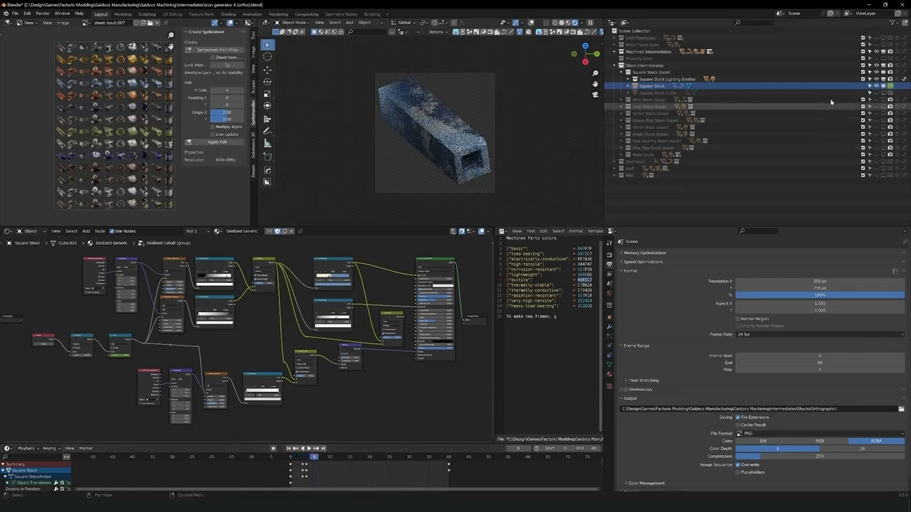
pyautogui.press('space')
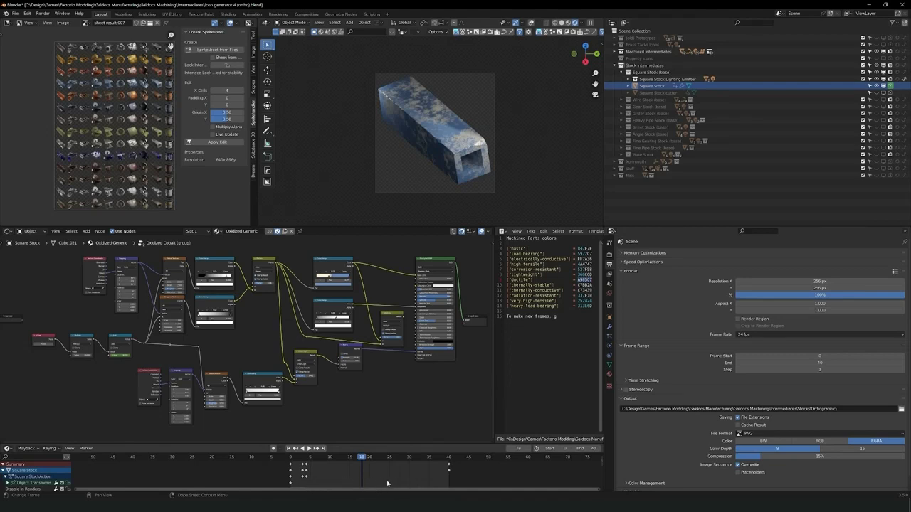
pyautogui.hotkey('shift', 'Left')
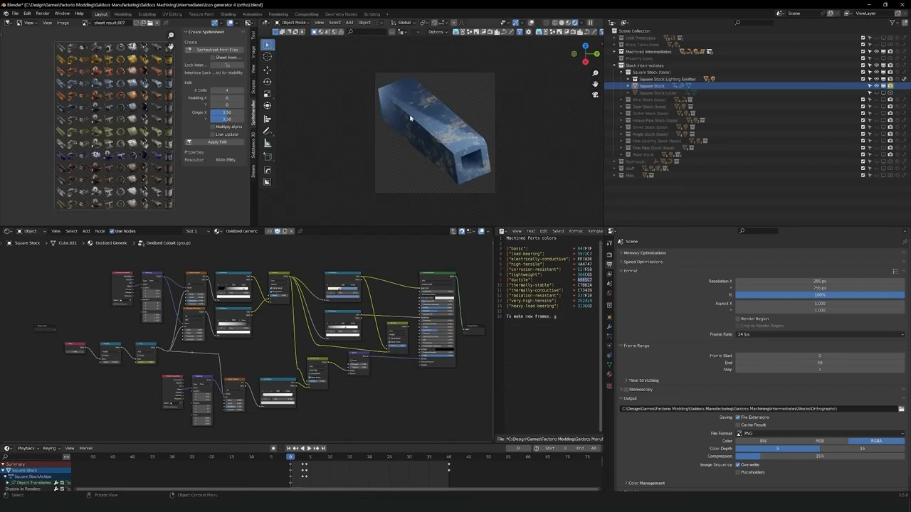
pyautogui.press('space')
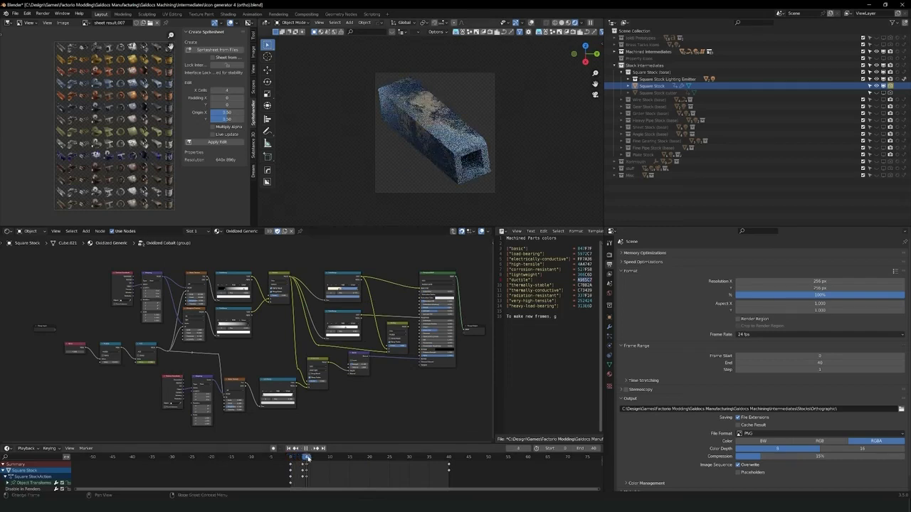
pyautogui.press('Escape')
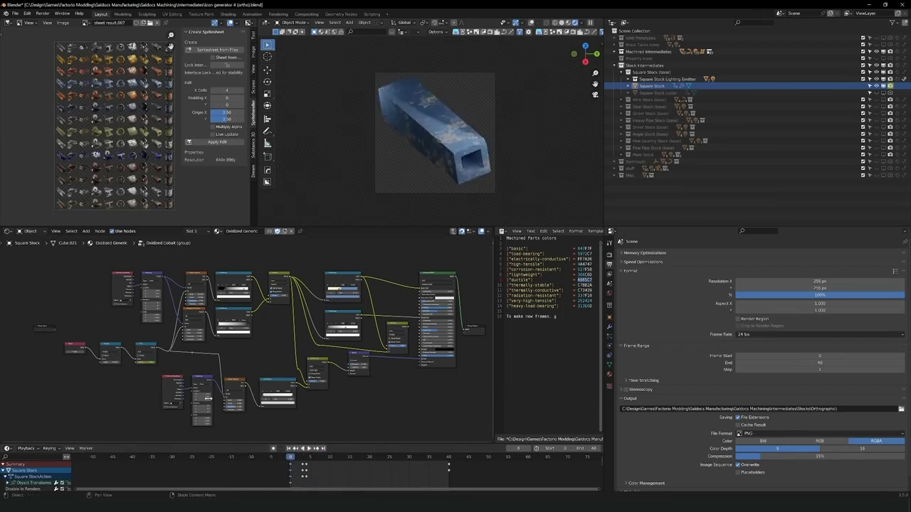
# Examine how the Value, Multiply and Add nodes drive the texture's W input by playing to frame 40 and returning to frame 0
pyautogui.scroll(5, 207, 398)
pyautogui.moveTo(315, 393); pyautogui.dragTo(355, 451, button='middle')
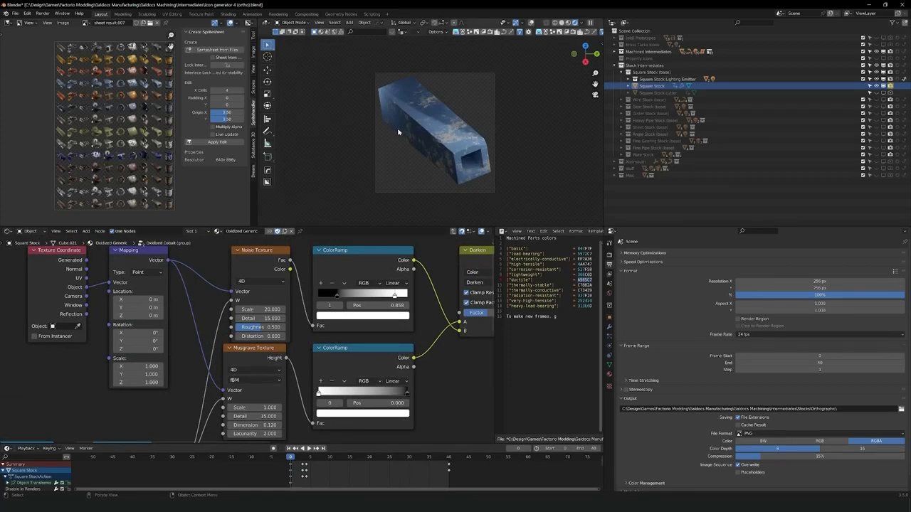
pyautogui.moveTo(208, 385); pyautogui.dragTo(302, 353, button='middle')
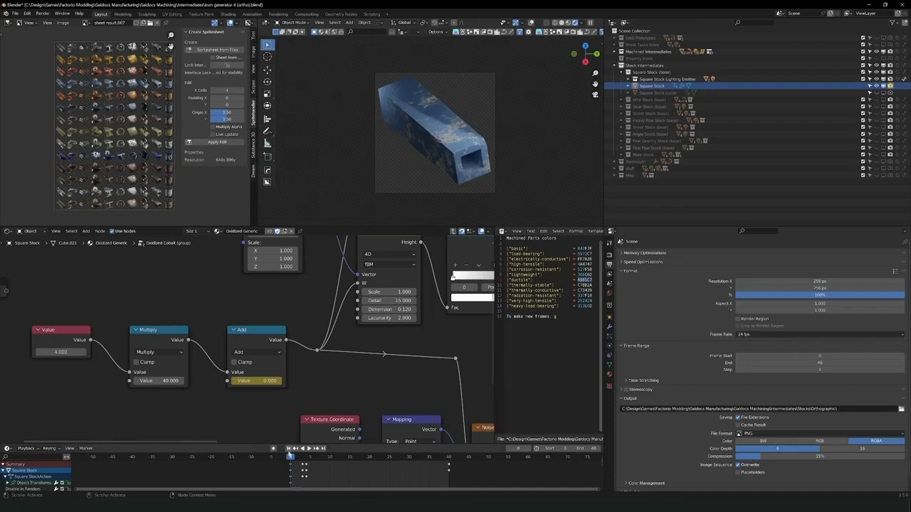
pyautogui.press('space')
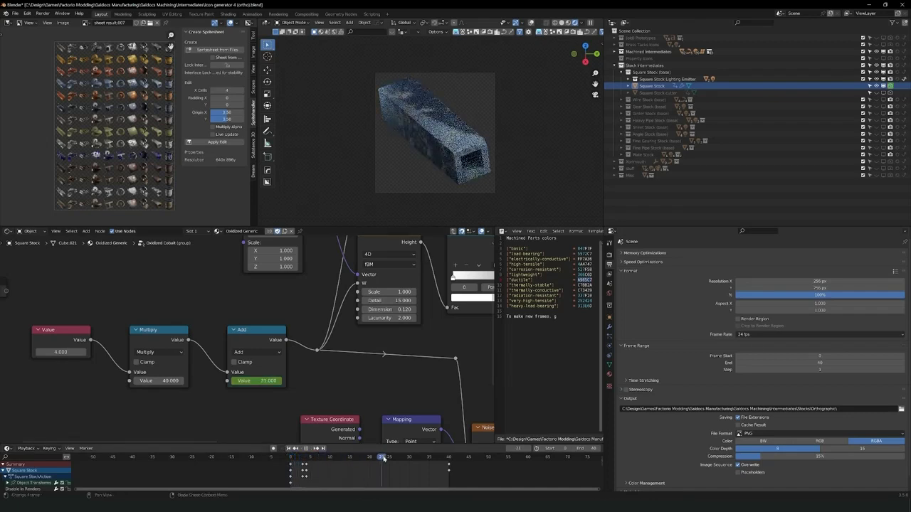
pyautogui.press('space')
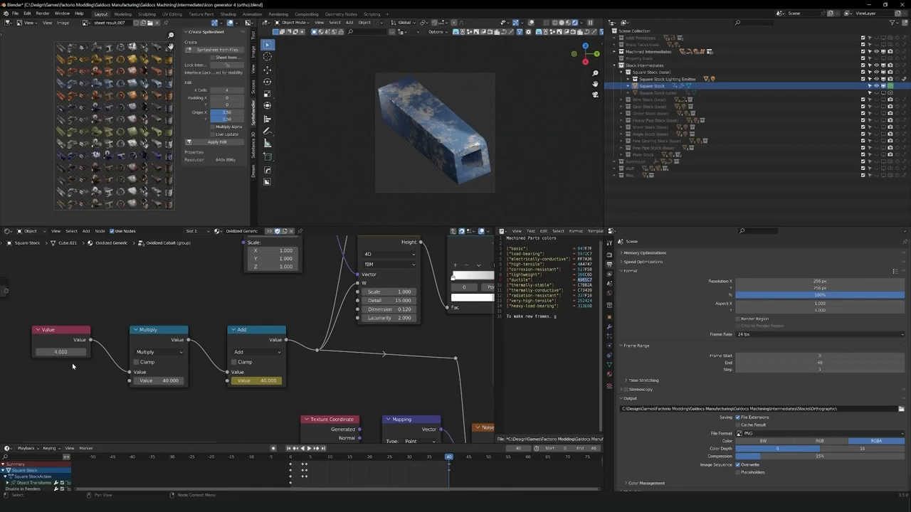
pyautogui.hotkey('shift', 'Left')
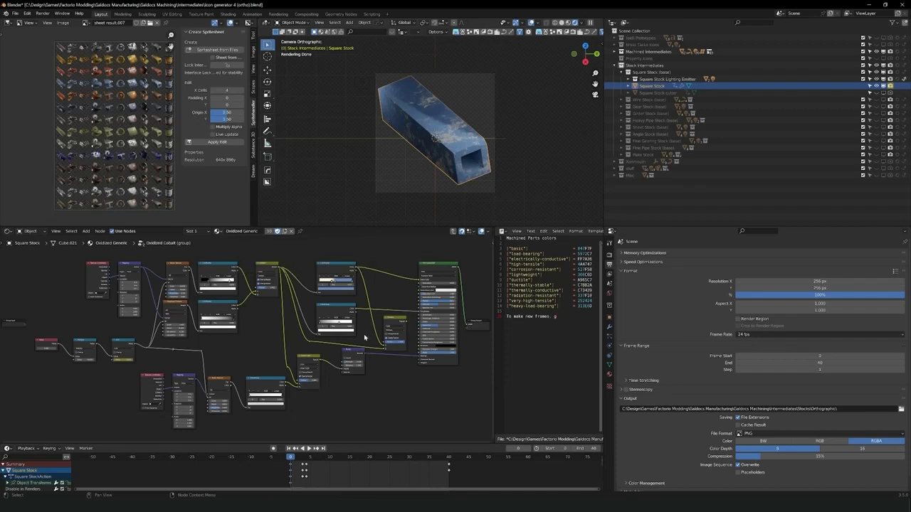
# Leave the Oxidized Cobalt node group and view its group node in the Oxidized Generic material
pyautogui.press('Tab')
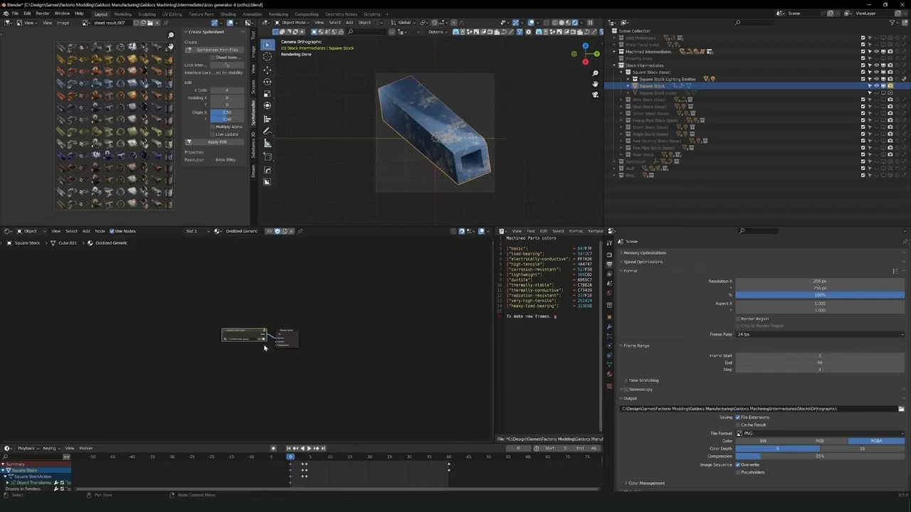
pyautogui.scroll(5, 227, 347)
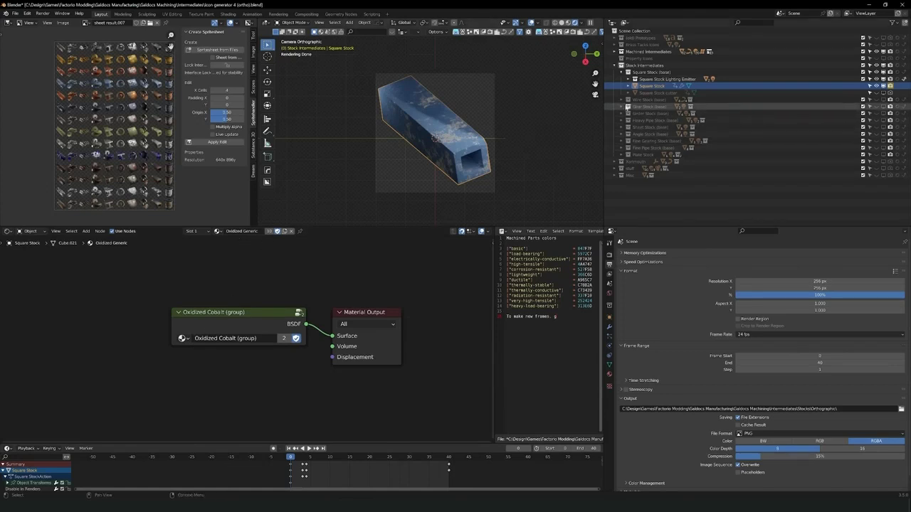
# Show the Fine Gearing stock and look through the oxidized metal node groups available for its Oxidized Cobalt group node
pyautogui.click(622, 142)
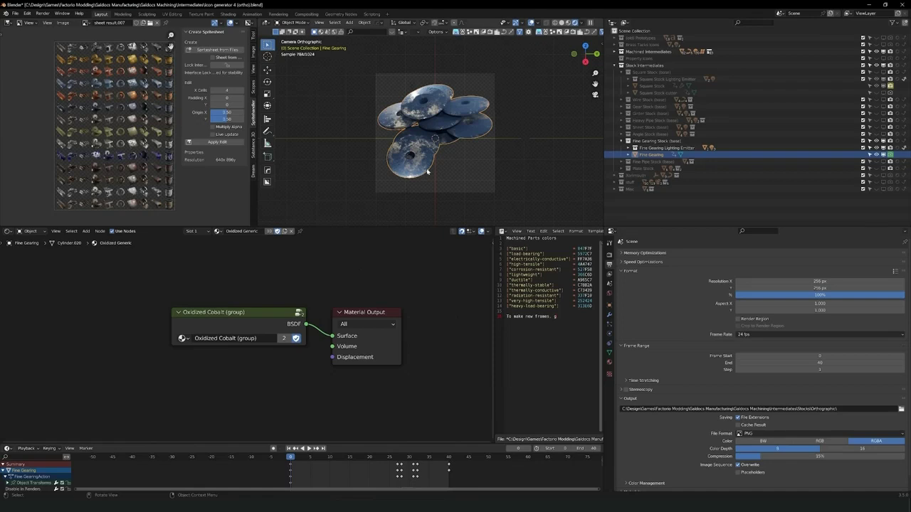
pyautogui.click(185, 339)
pyautogui.press('Up')
pyautogui.press('Up')
pyautogui.press('Up')
pyautogui.press('Up')
pyautogui.press('Down')
pyautogui.press('Down')
pyautogui.press('Down')
pyautogui.press('Down')
pyautogui.press('Down')
pyautogui.press('Down')
pyautogui.press('Down')
pyautogui.press('Up')
pyautogui.press('Down')
pyautogui.press('Down')
pyautogui.press('Up')
pyautogui.press('Up')
pyautogui.press('Up')
pyautogui.press('Up')
pyautogui.press('Up')
pyautogui.press('Up')
pyautogui.press('Up')
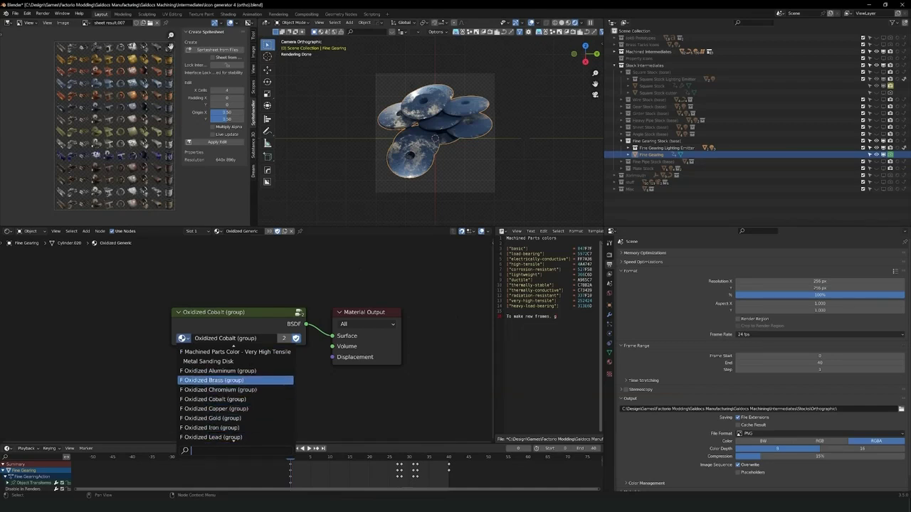
pyautogui.press('Down')
pyautogui.press('Down')
pyautogui.press('Down')
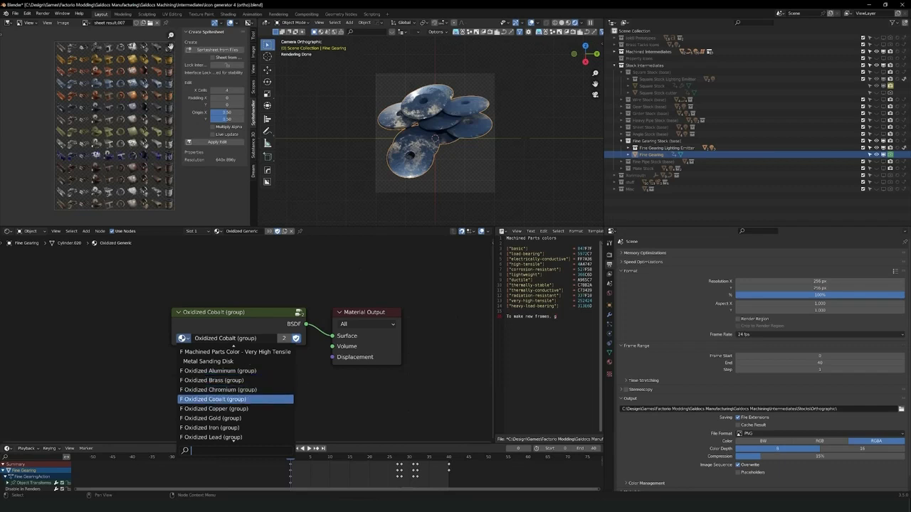
pyautogui.press('Down')
pyautogui.press('Down')
pyautogui.press('Escape')
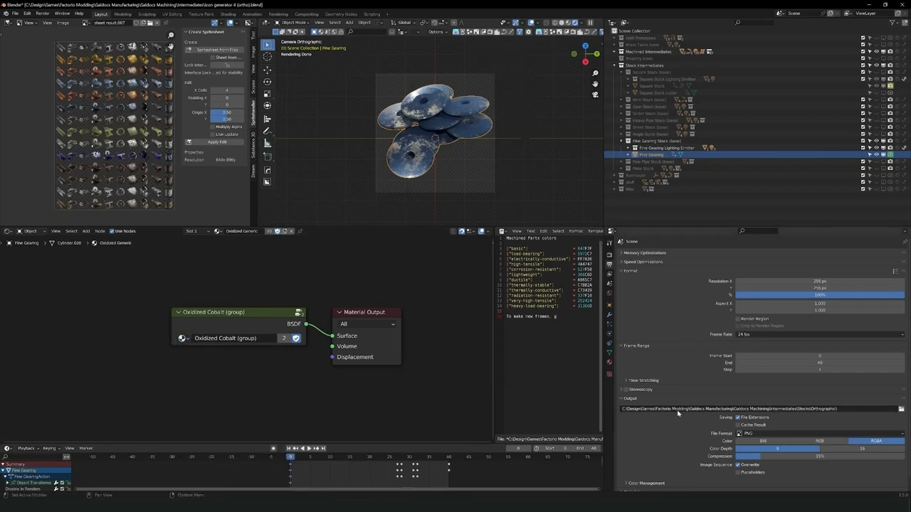
# Append "cobalt-" to the render output path after the Orthographic folder, and copy the path
pyautogui.click(677, 410)
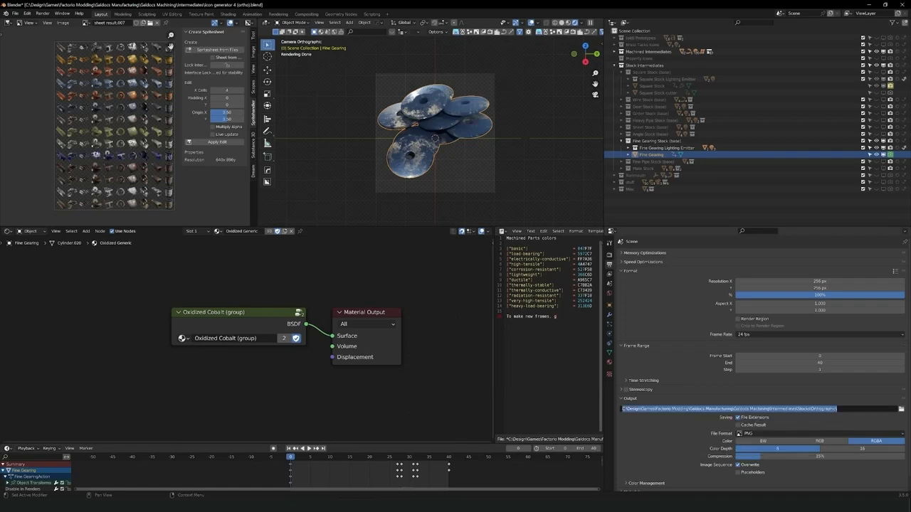
pyautogui.click(837, 410)
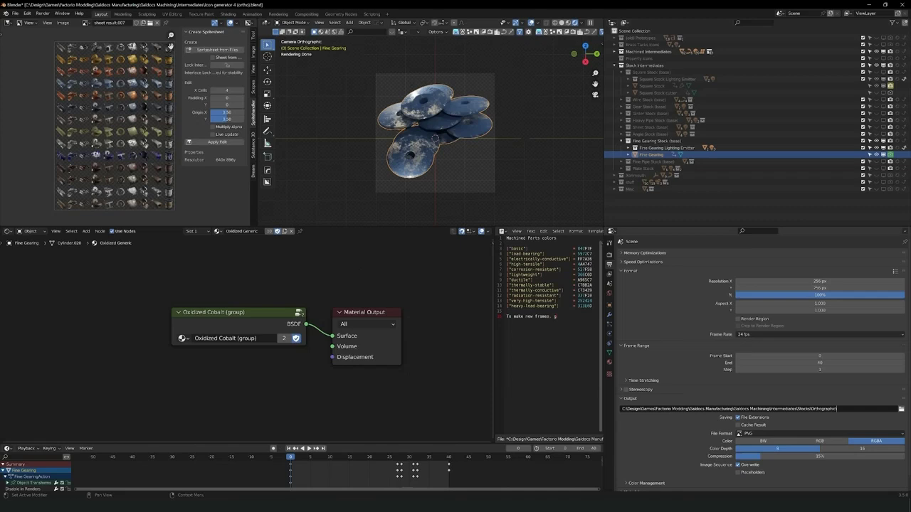
pyautogui.write('cobalt-')
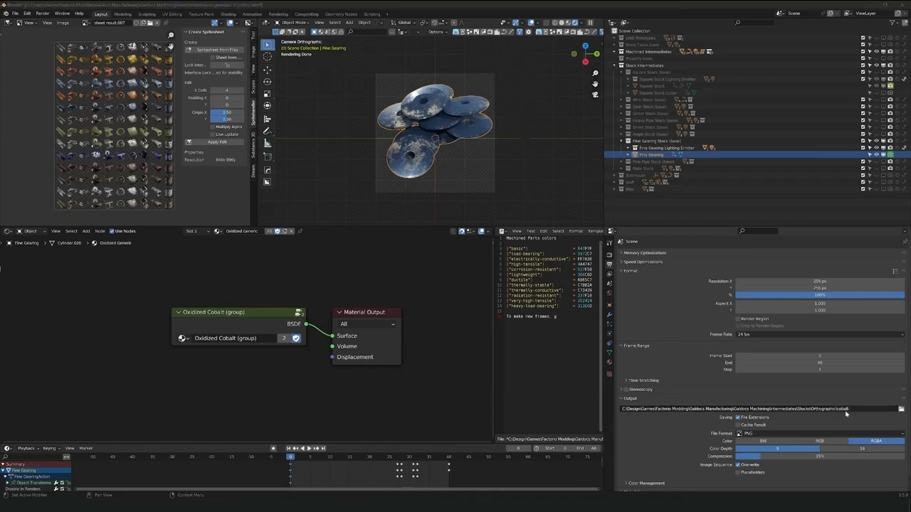
pyautogui.press('Return')
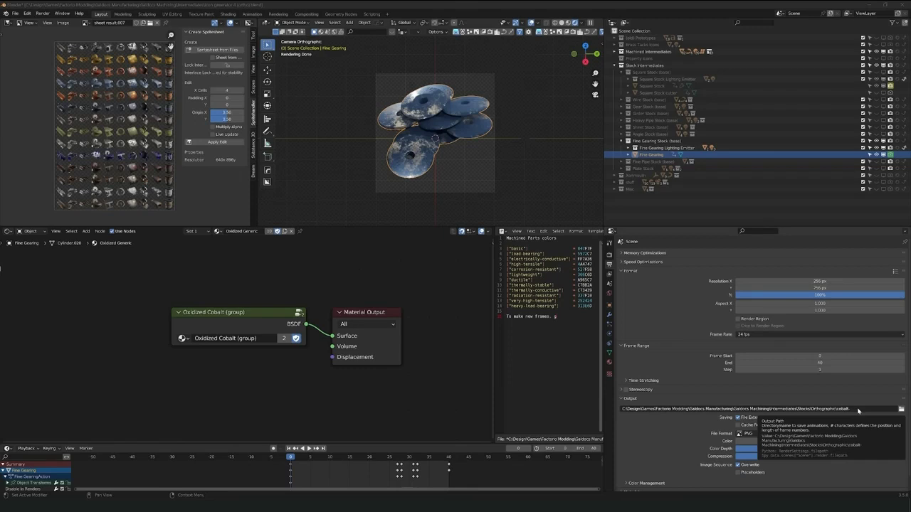
pyautogui.hotkey('ctrl', 'c')
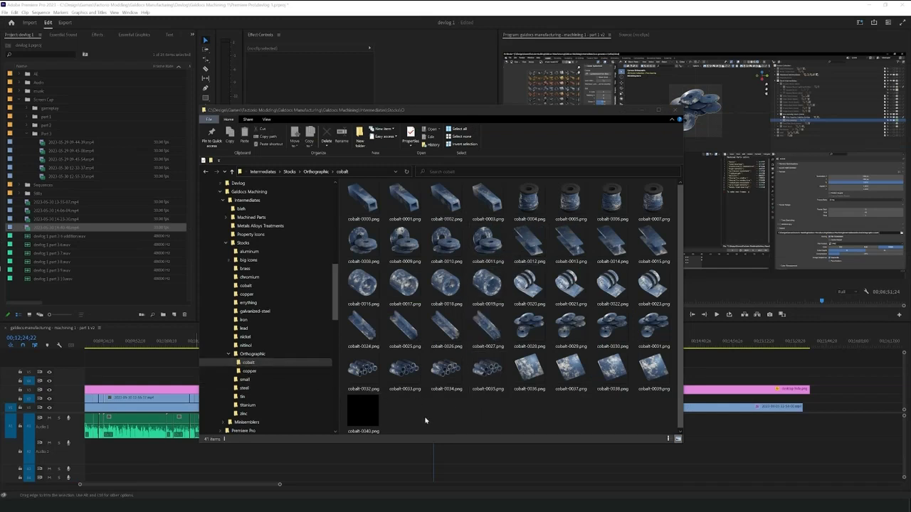
# In File Explorer, delete the blank frame cobalt-0040.png from the Orthographic\cobalt folder
pyautogui.click(365, 416)
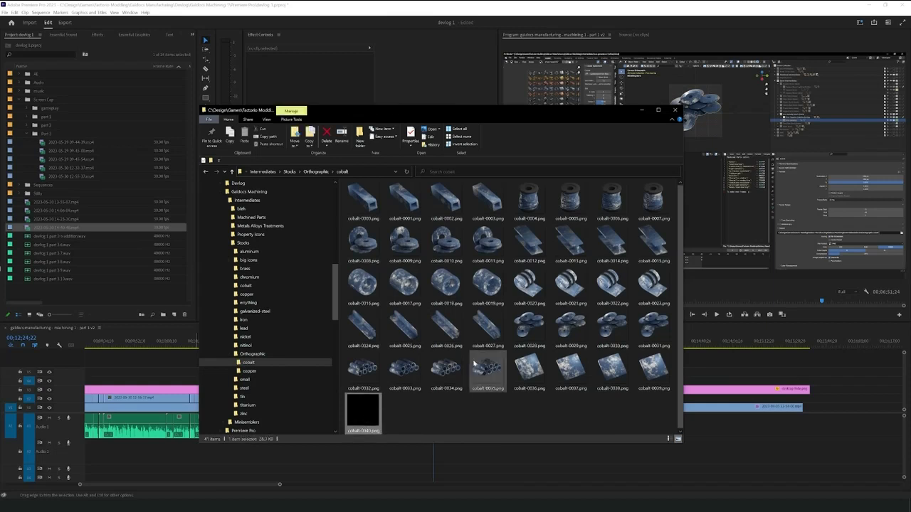
pyautogui.press('Delete')
pyautogui.press('Return')
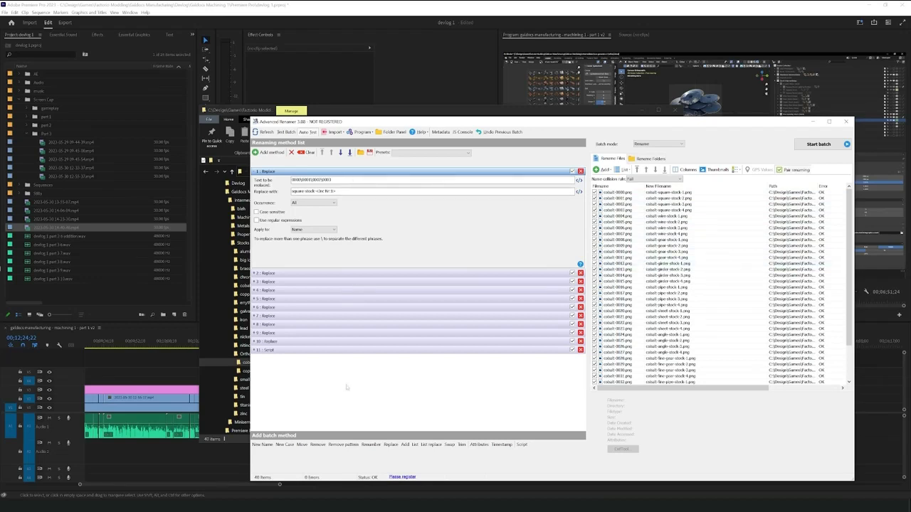
# Compare the cobalt renders in File Explorer with Advanced Renamer's Replace methods, Script method and new filename list
pyautogui.hotkey('alt', 'Tab')
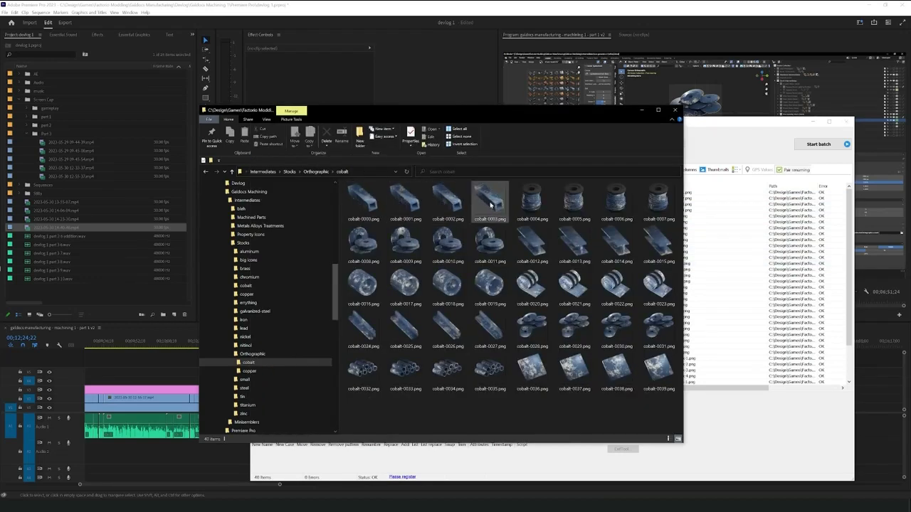
pyautogui.hotkey('alt', 'Tab')
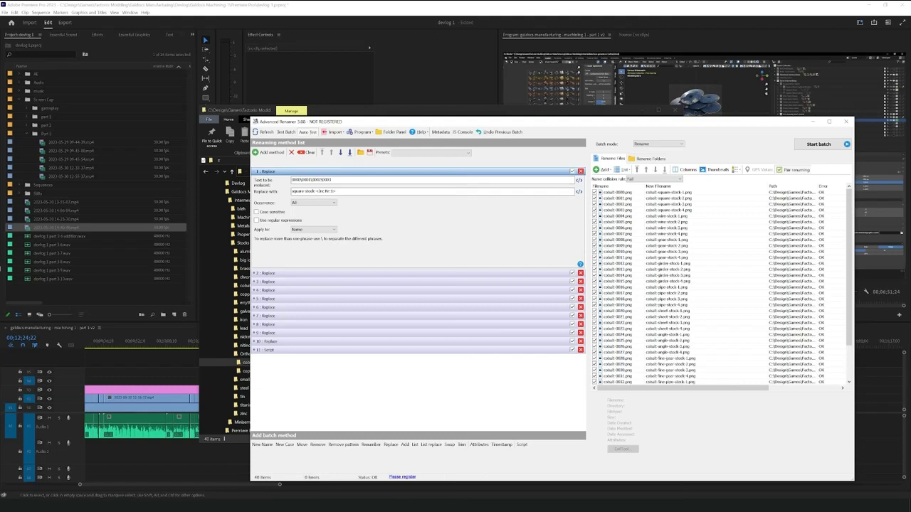
pyautogui.click(267, 273)
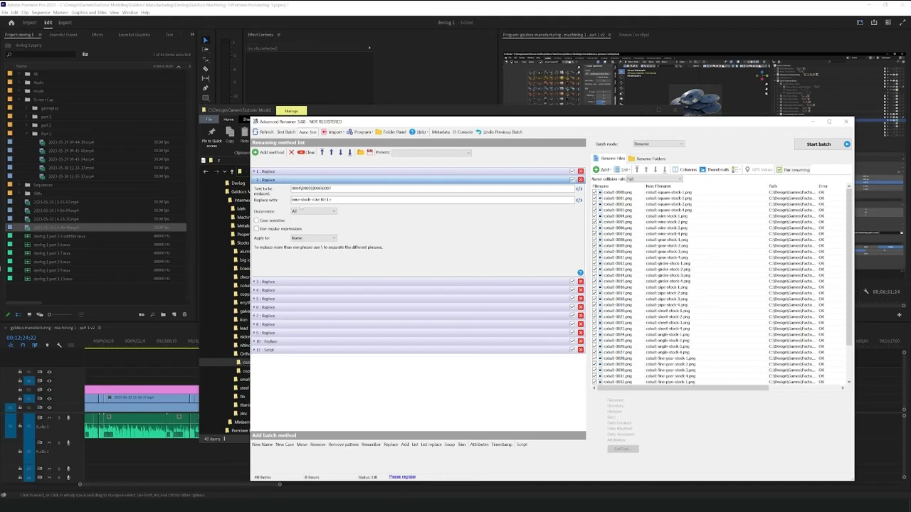
pyautogui.click(390, 113)
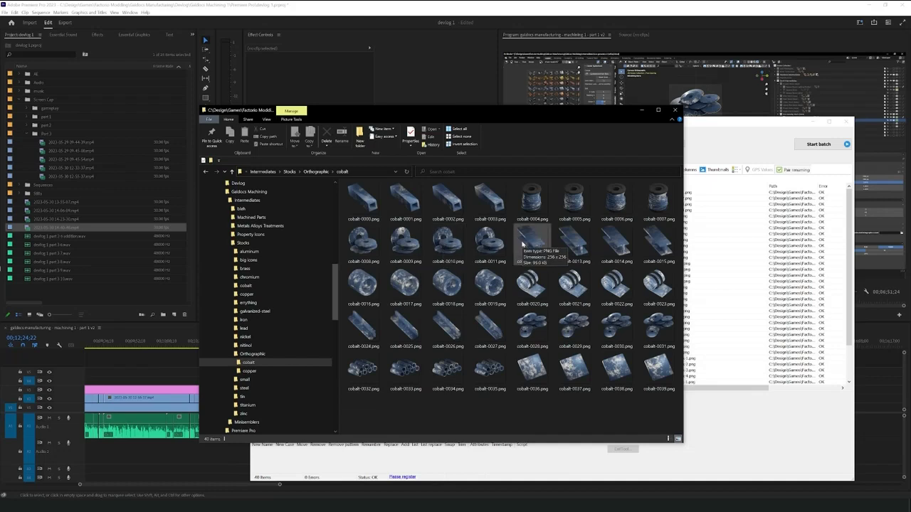
pyautogui.click(690, 263)
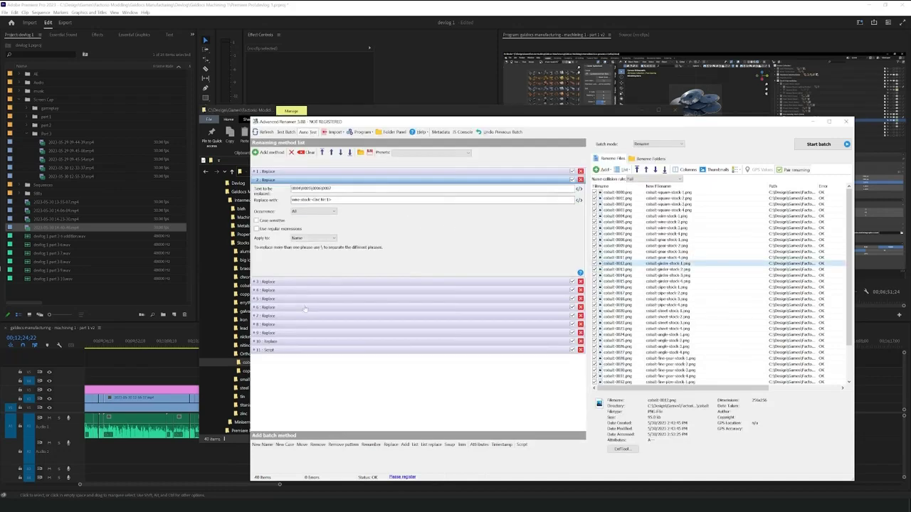
pyautogui.click(255, 350)
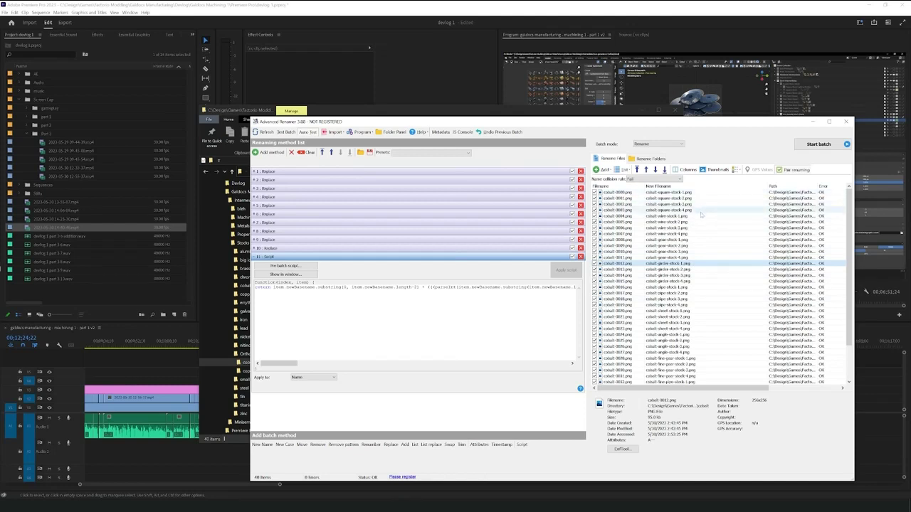
pyautogui.click(684, 198)
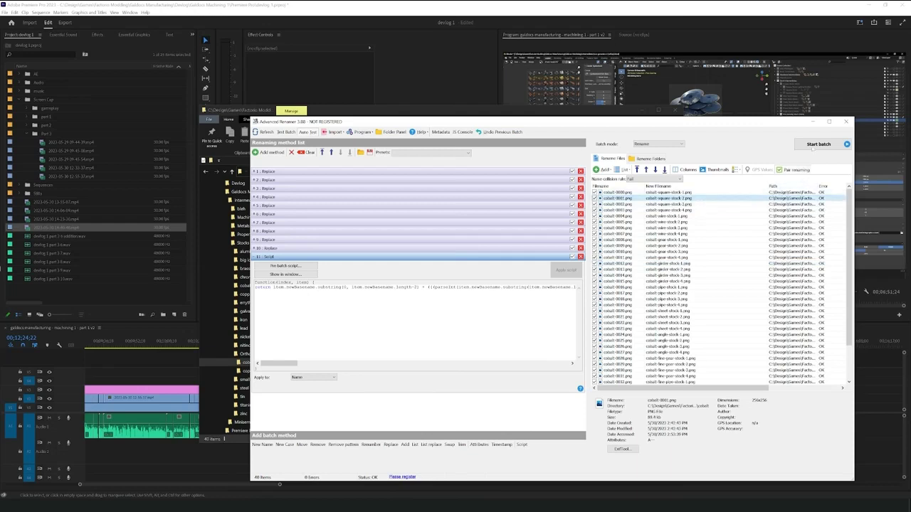
# Run the batch rename on the cobalt renders and review the renamed files in the cobalt folder
pyautogui.click(817, 142)
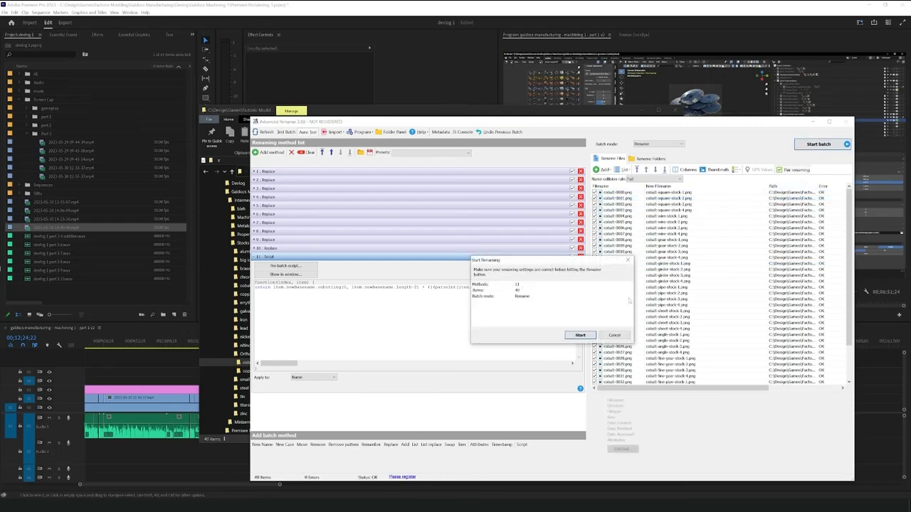
pyautogui.click(580, 335)
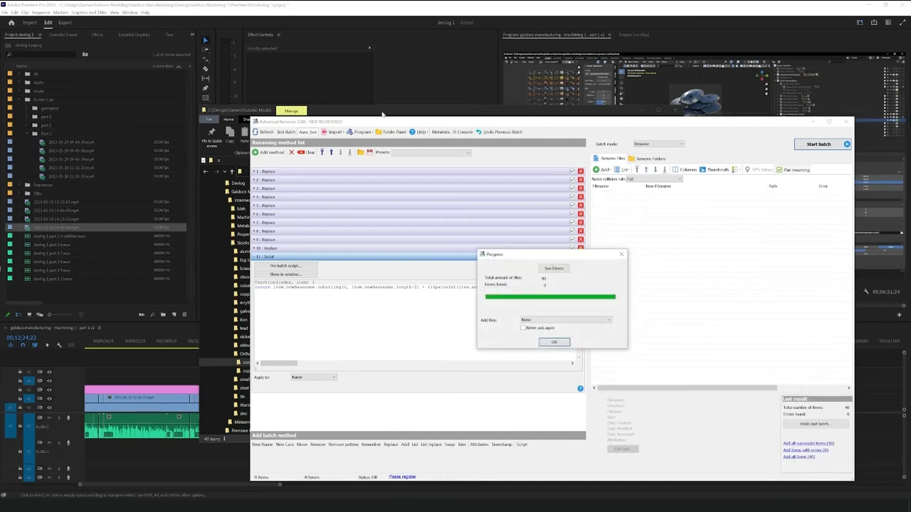
pyautogui.click(384, 115)
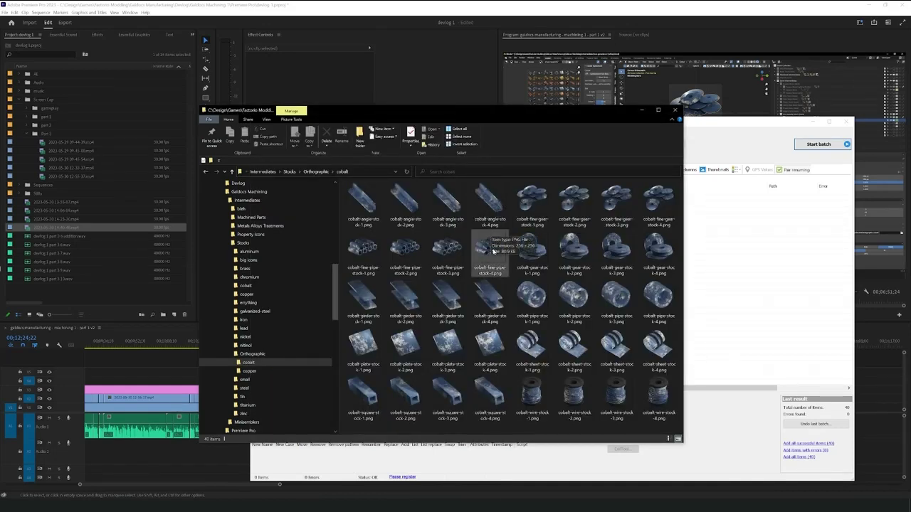
pyautogui.click(698, 347)
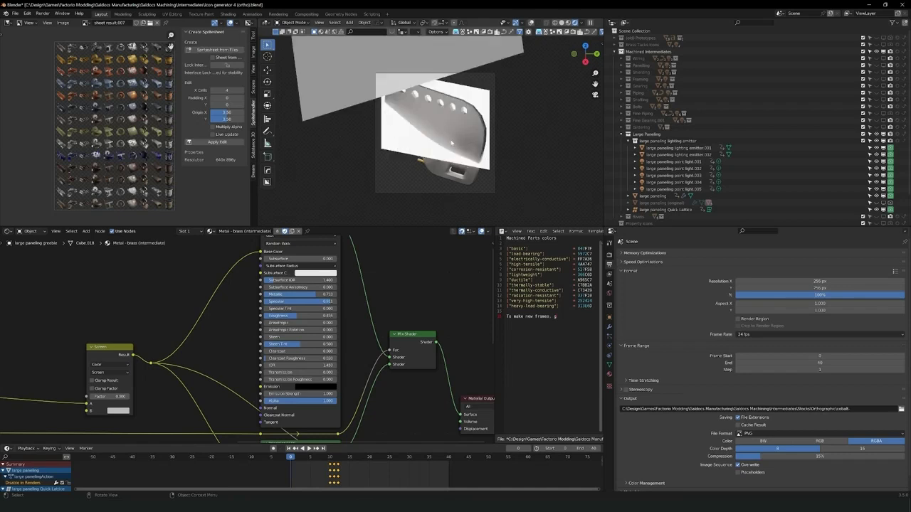
# In Blender, set the large paneling lighting emitter collection to indirect only, and select the large paneling object
pyautogui.click(904, 141)
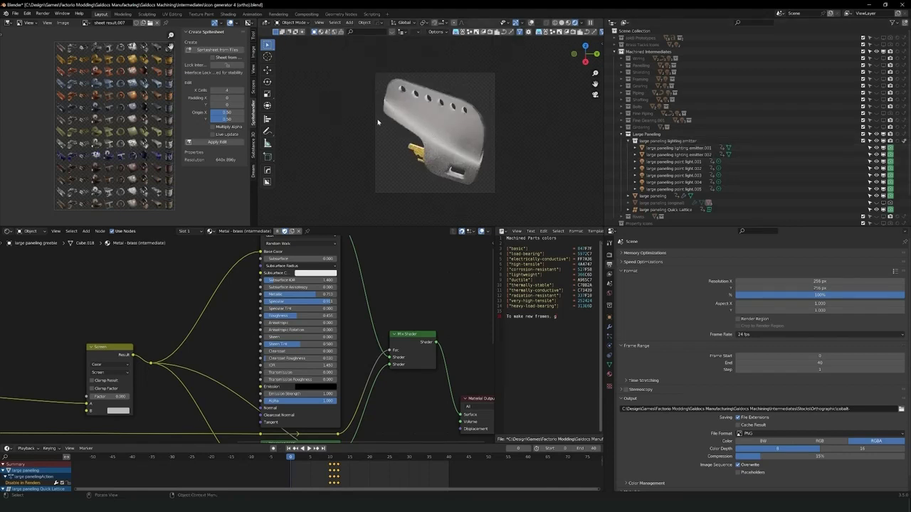
pyautogui.click(417, 174)
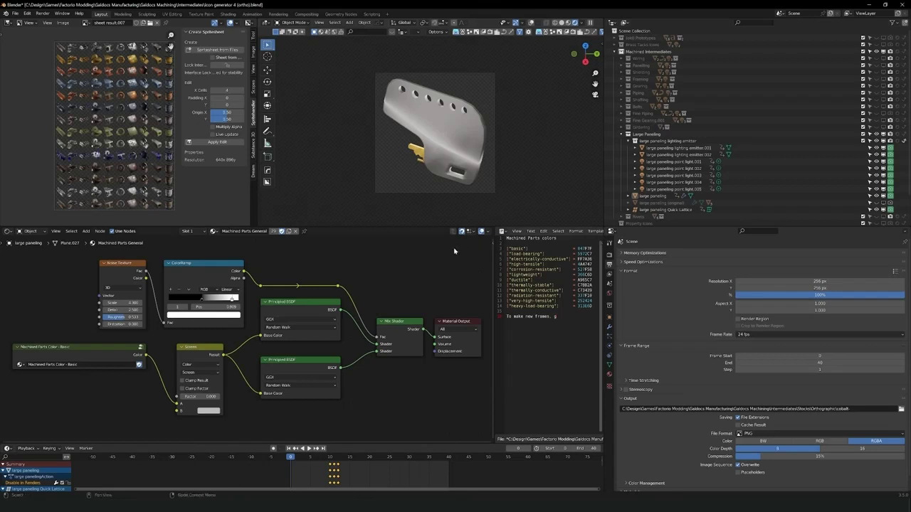
pyautogui.click(455, 148)
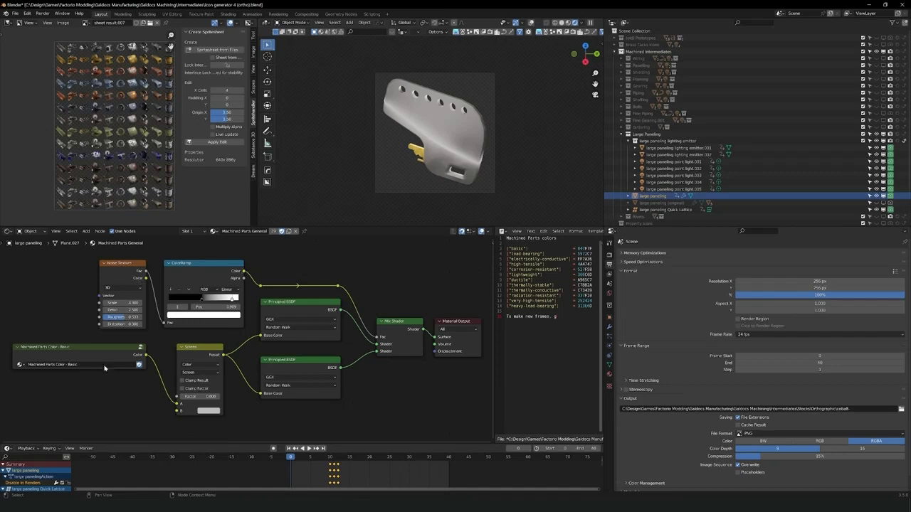
# Enter the Machined Parts Color - Basic node group and recolor its RGB node, trying purple
pyautogui.click(79, 358)
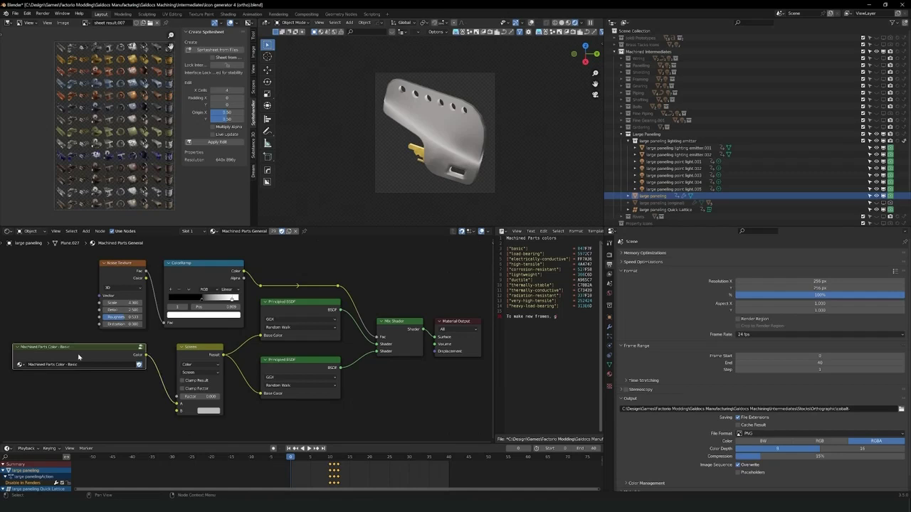
pyautogui.press('Tab')
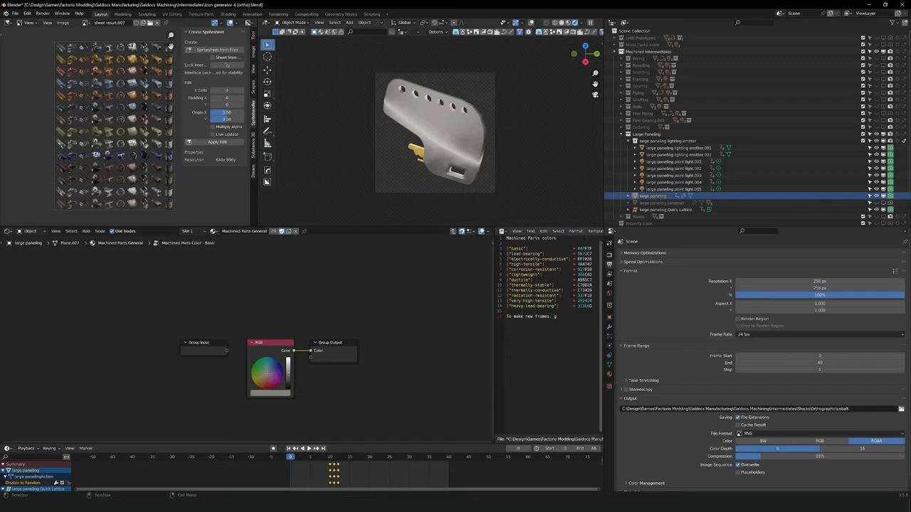
pyautogui.click(271, 379)
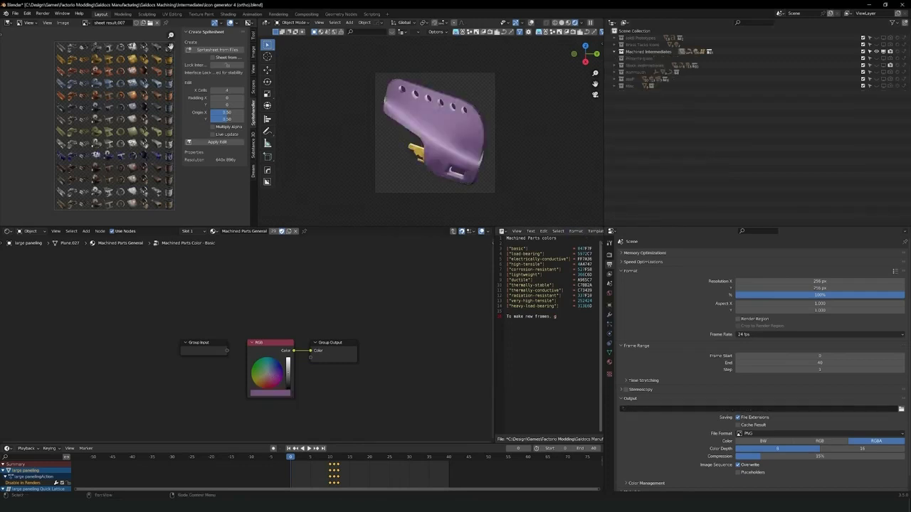
pyautogui.click(261, 386)
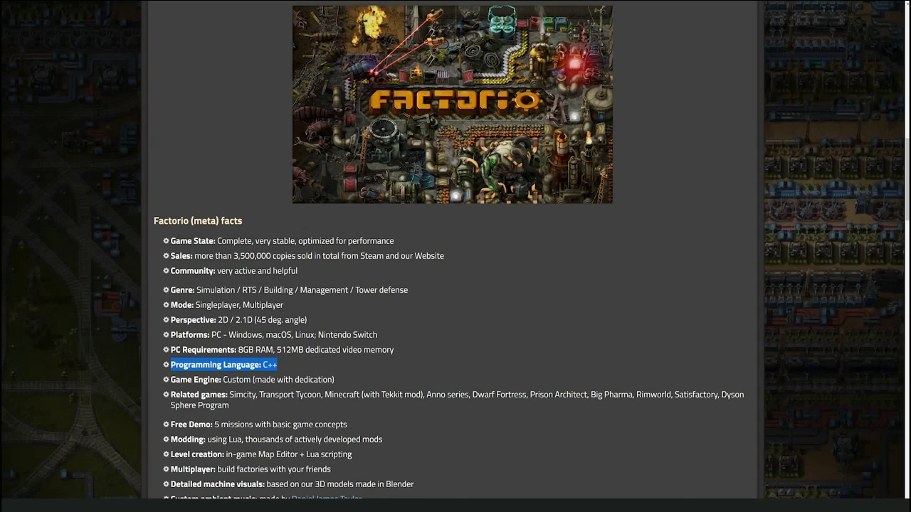
# In the browser, highlight the Modding line in the Factorio (meta) facts list
pyautogui.tripleClick(277, 439)
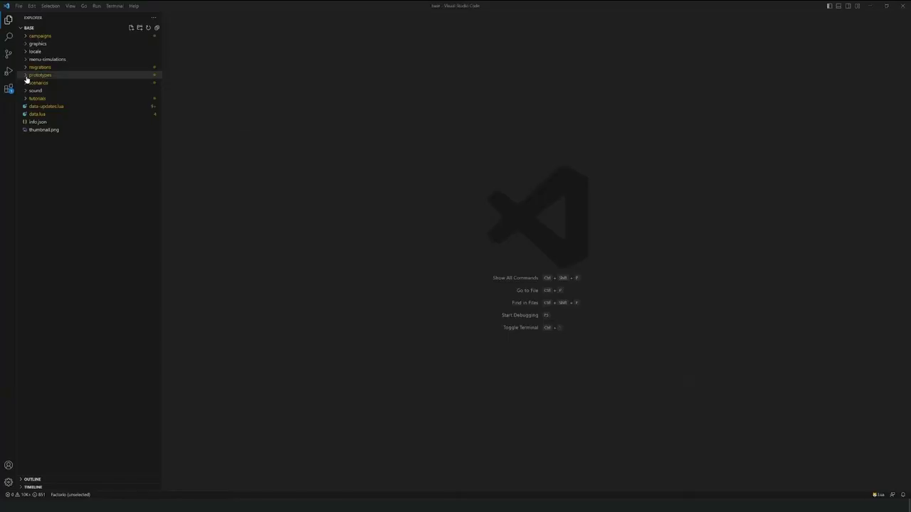
# In Visual Studio Code, open entities.lua from the base game's prototypes/entity folder and skim through its code
pyautogui.click(37, 74)
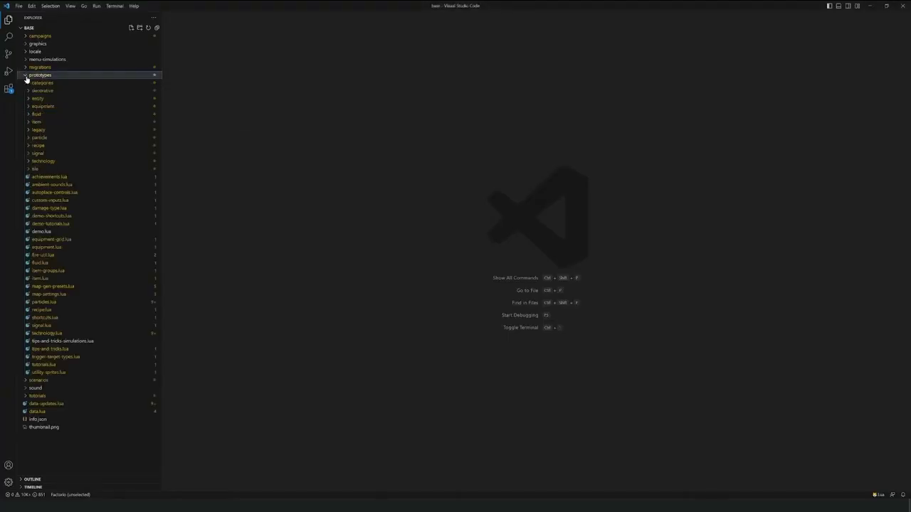
pyautogui.click(33, 99)
pyautogui.click(45, 451)
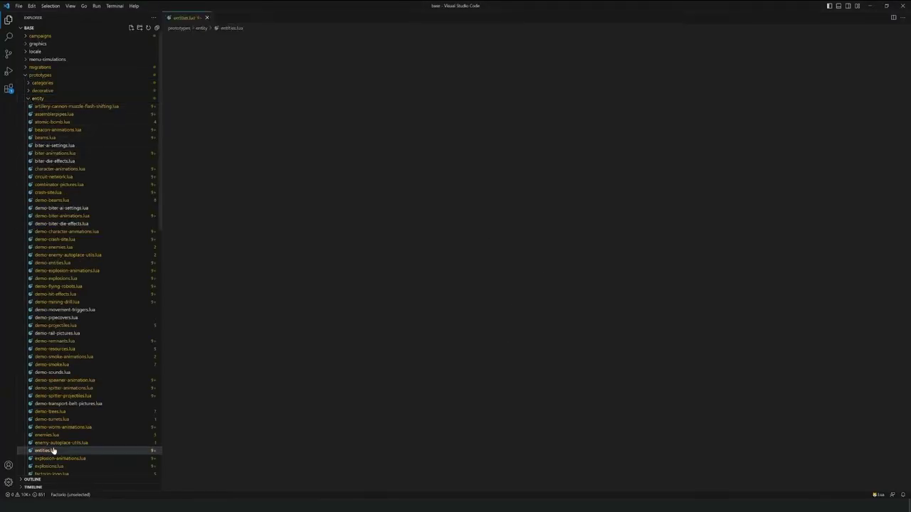
pyautogui.scroll(-20, 498, 256)
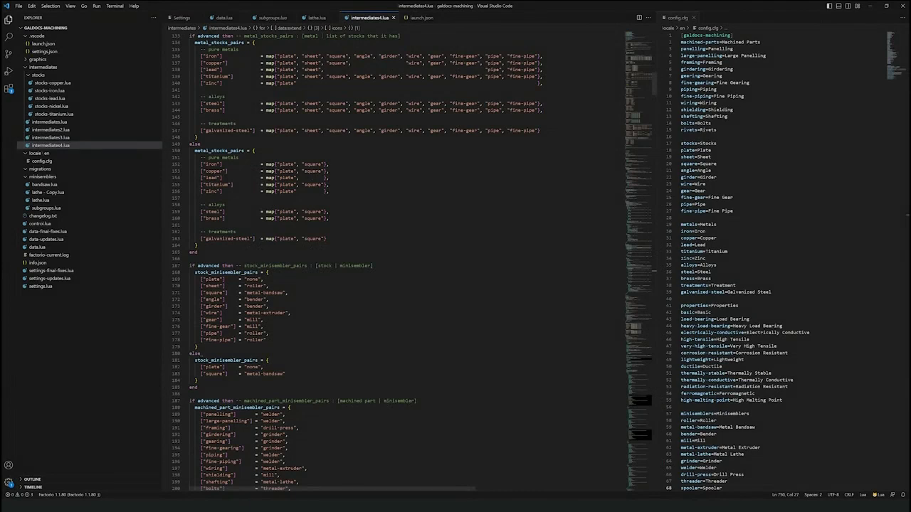
# Highlight the metal names column in the advanced and then the simple metal_stocks_pairs table of intermediates4.lua
pyautogui.keyDown('alt'); pyautogui.keyDown('shift'); pyautogui.moveTo(200, 56); pyautogui.dragTo(258, 130); pyautogui.keyUp('shift'); pyautogui.keyUp('alt')
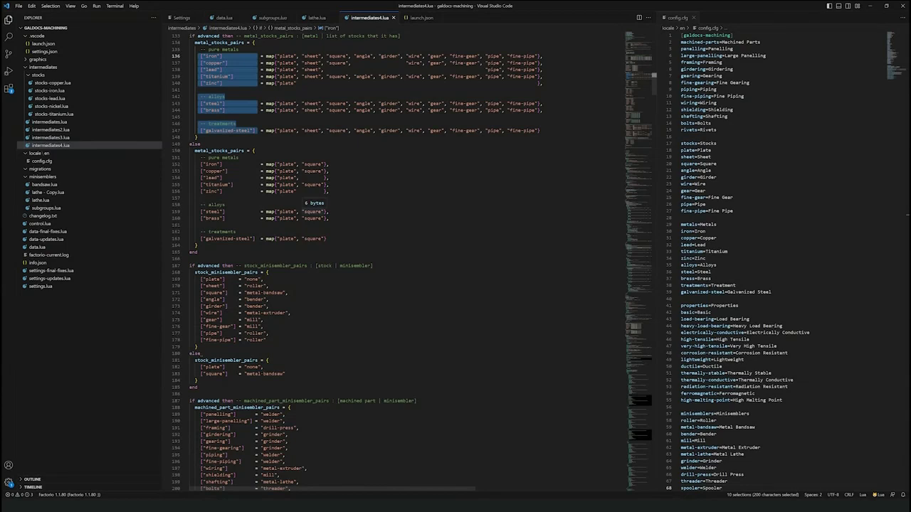
pyautogui.keyDown('alt'); pyautogui.keyDown('shift'); pyautogui.moveTo(201, 164); pyautogui.dragTo(258, 239); pyautogui.keyUp('shift'); pyautogui.keyUp('alt')
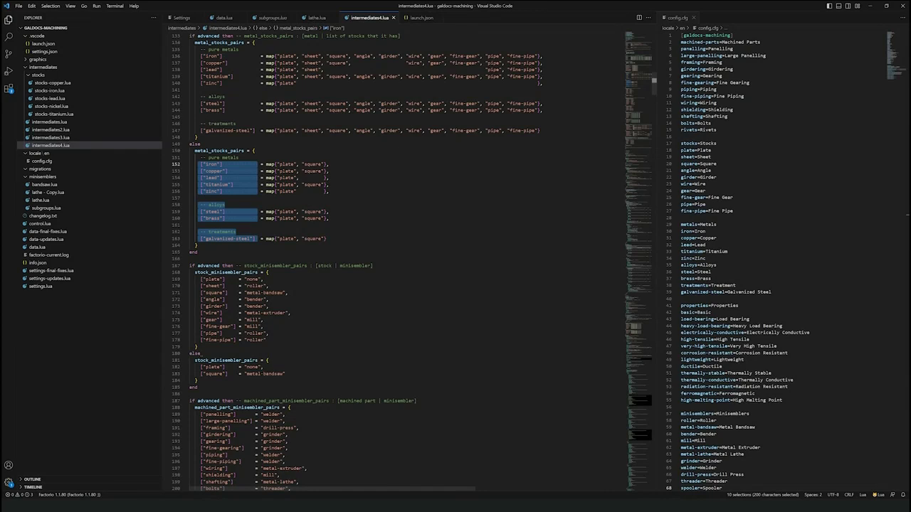
# Add a bronze alloy to the advanced metal_stocks_pairs table, mapped to plate, sheet, square, angle, girder, gear, fine-gear, pipe and fine-pipe
pyautogui.hotkey('ctrl', 'shift', 'End')
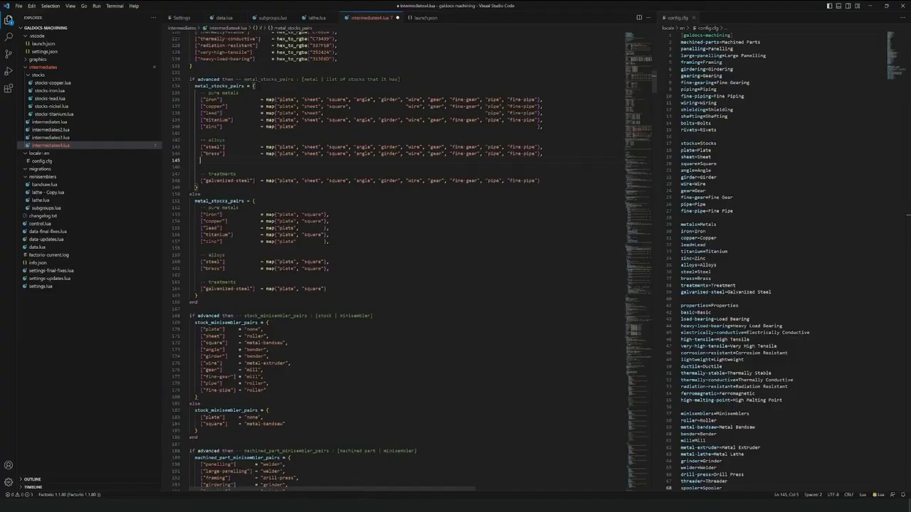
pyautogui.write('["bronze"]')
pyautogui.press('Up')
pyautogui.hotkey('shift', 'End')
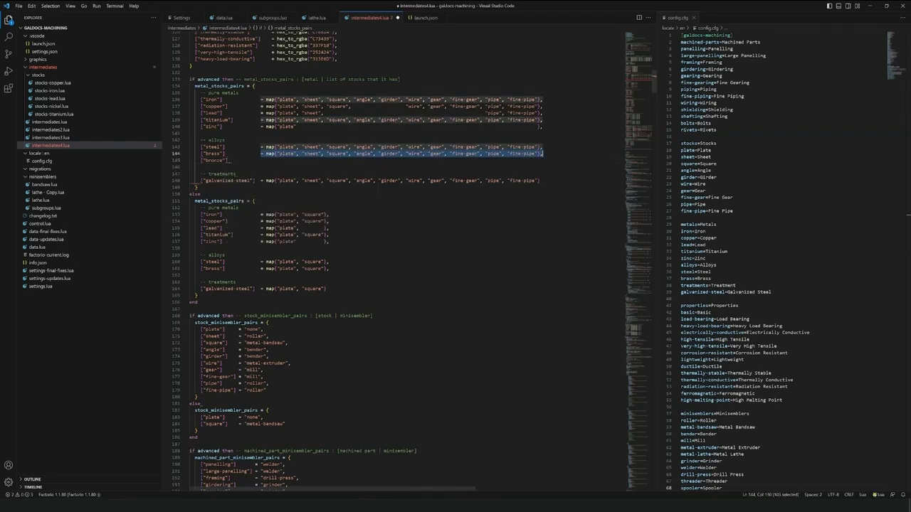
pyautogui.press('Down')
pyautogui.write('= map("plate", "sheet", "square", "angle", "girder",         "gear", "fine-gear", "pipe", "fine-pipe"),')
# Insert an empty line below the brass entry in the simple metal_stocks_pairs table
pyautogui.click(330, 242)
pyautogui.press('Down')
pyautogui.press('Down')
pyautogui.press('Down')
pyautogui.press('Down')
pyautogui.press('Return')
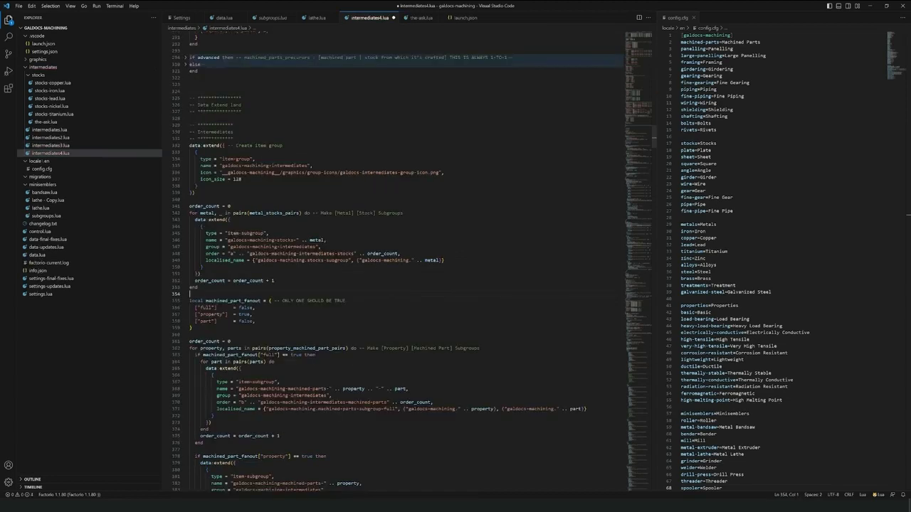
# Read through the data:extend loops in intermediates4.lua that build the subgroups, recipe categories, stock items and recipes
pyautogui.scroll(-10, 412, 262)
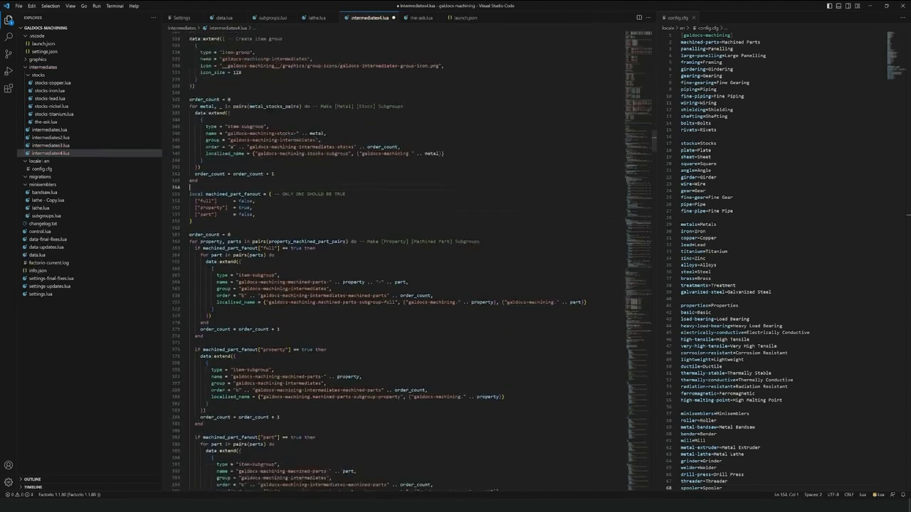
pyautogui.scroll(-8, 412, 261)
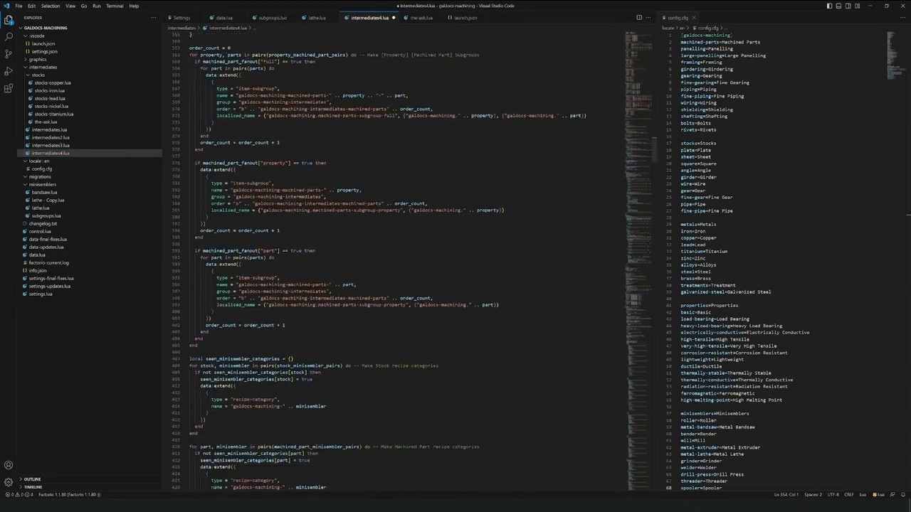
pyautogui.scroll(-7, 412, 262)
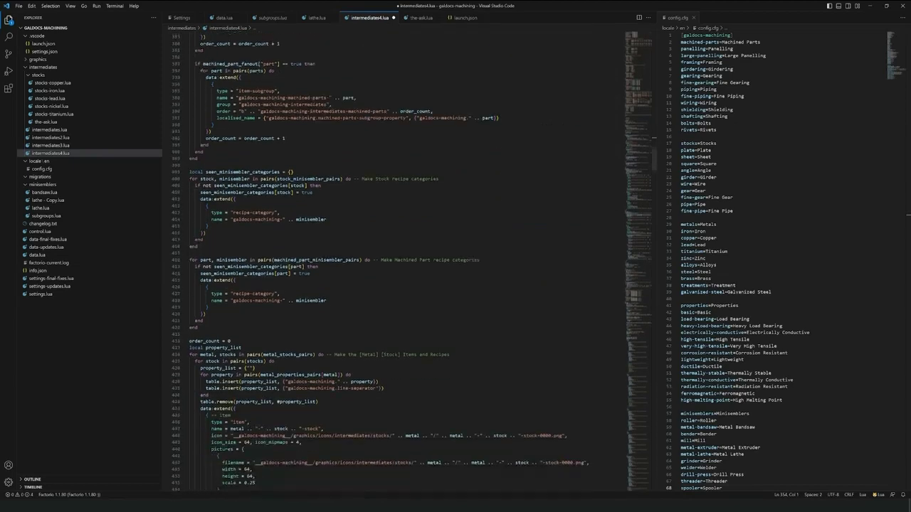
pyautogui.scroll(-6, 412, 262)
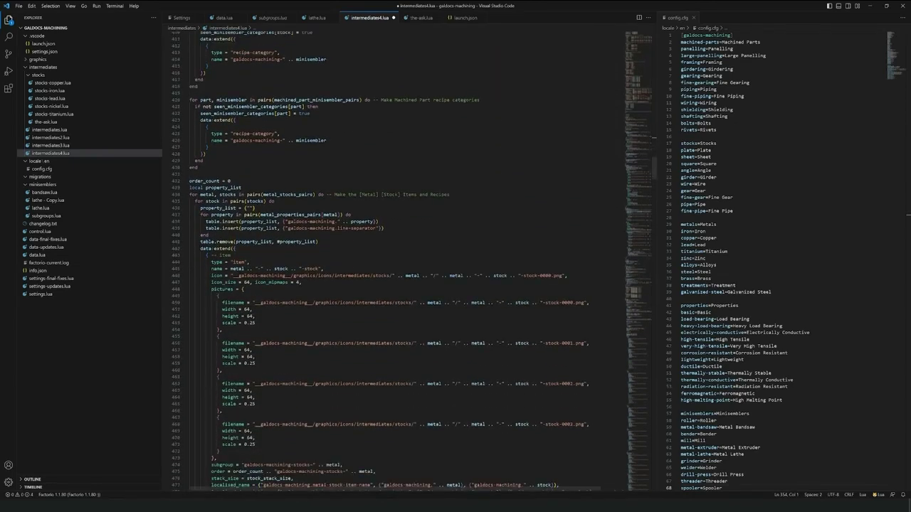
pyautogui.scroll(-6, 412, 262)
pyautogui.scroll(-7, 412, 262)
pyautogui.scroll(-3, 412, 262)
pyautogui.scroll(-4, 411, 263)
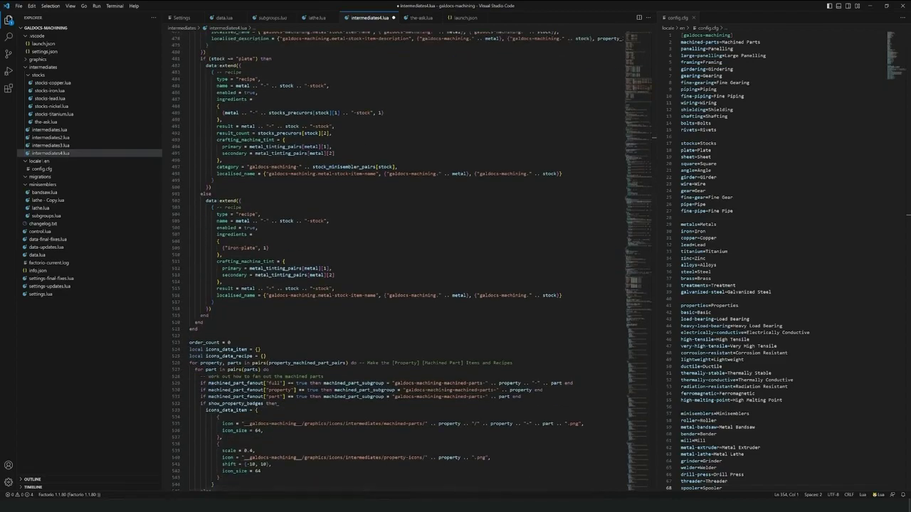
pyautogui.scroll(10, 412, 262)
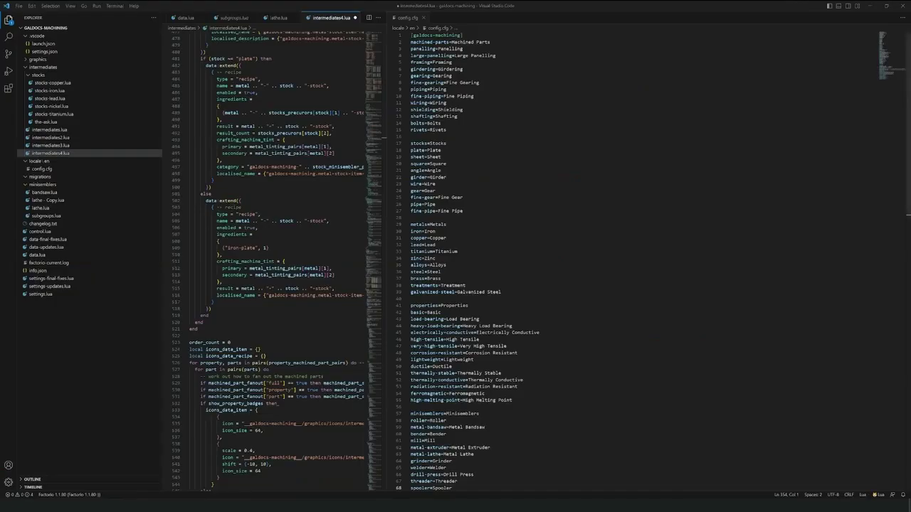
# Examine the galdocs-machining locale strings in config.cfg down to the minisembler names and descriptions
pyautogui.click(464, 211)
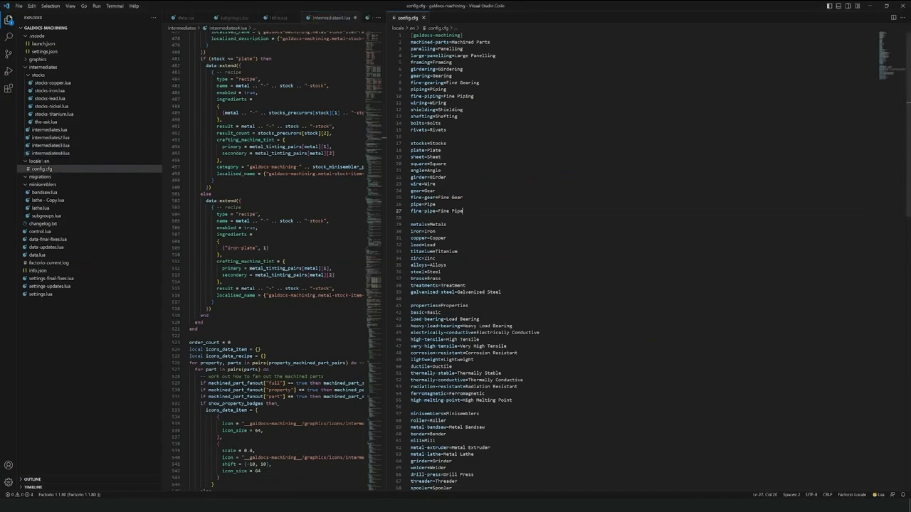
pyautogui.click(418, 34)
pyautogui.scroll(-12, 570, 264)
pyautogui.scroll(-5, 661, 261)
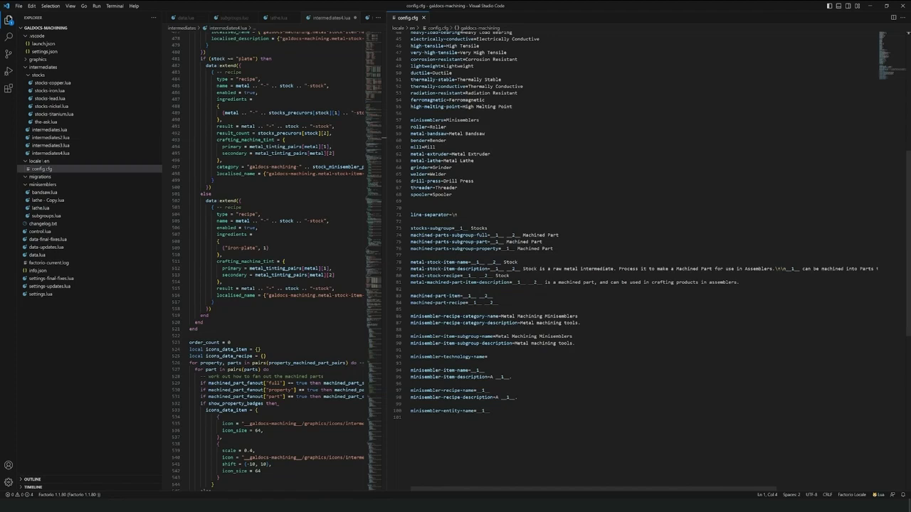
# Switch to Blender, move the lathe animation to frame 9 and make the Spark Emitter Solo collection directly visible in the render
pyautogui.hotkey('alt', 'Tab')
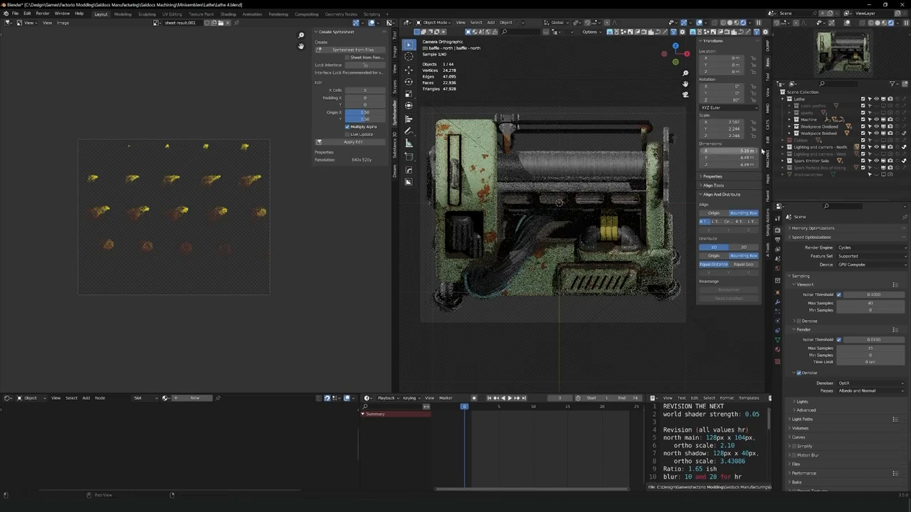
pyautogui.moveTo(466, 408); pyautogui.dragTo(527, 410)
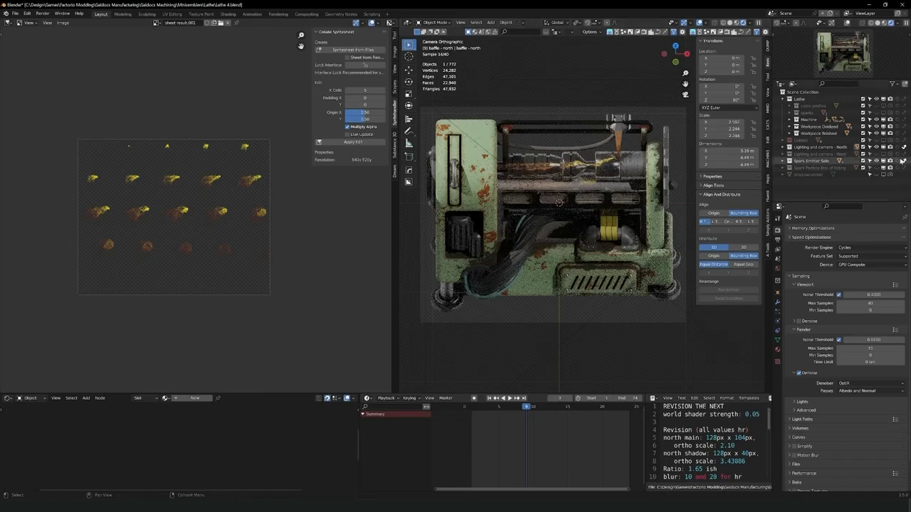
pyautogui.click(904, 162)
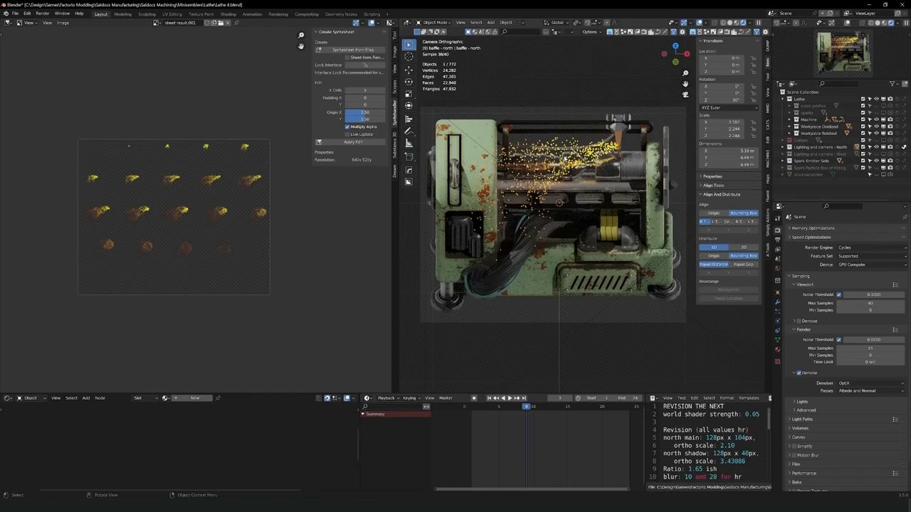
pyautogui.scroll(2, 275, 166)
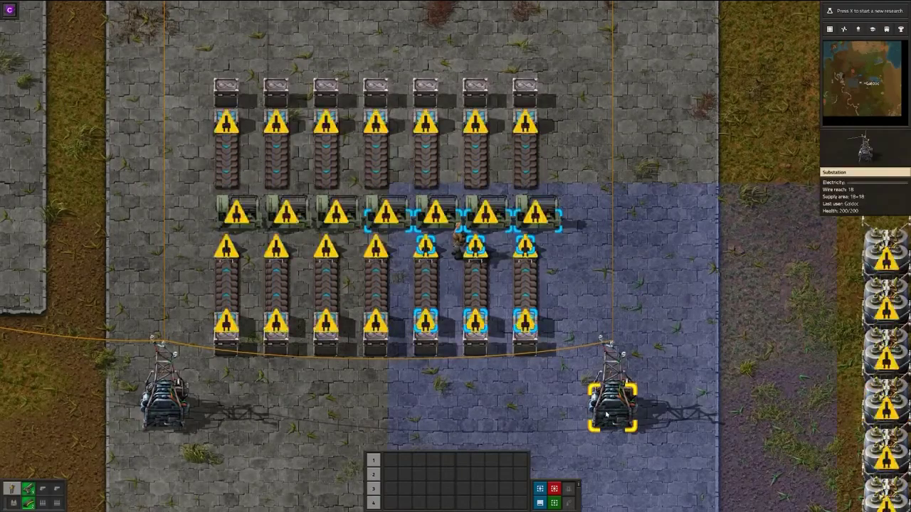
# In Factorio, place another substation beside the accumulators and collect the finished items from the row of seven lathes
pyautogui.press('q')
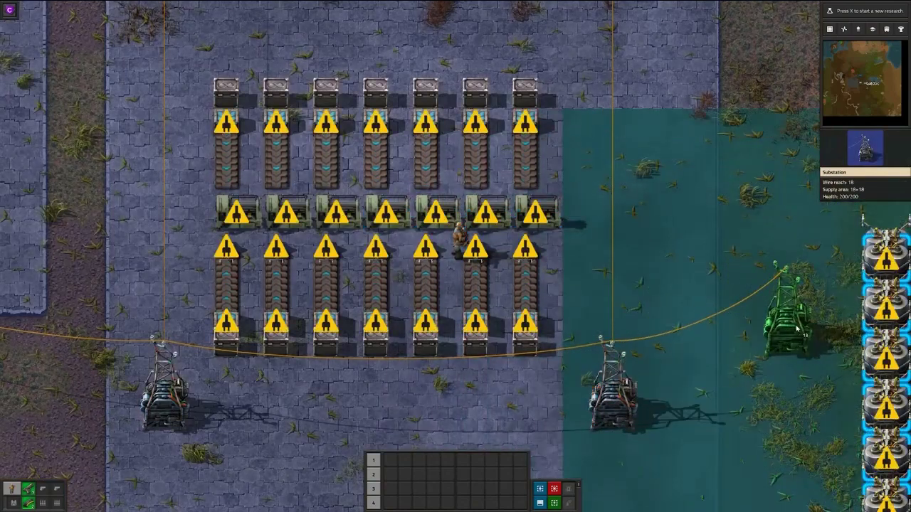
pyautogui.press('q')
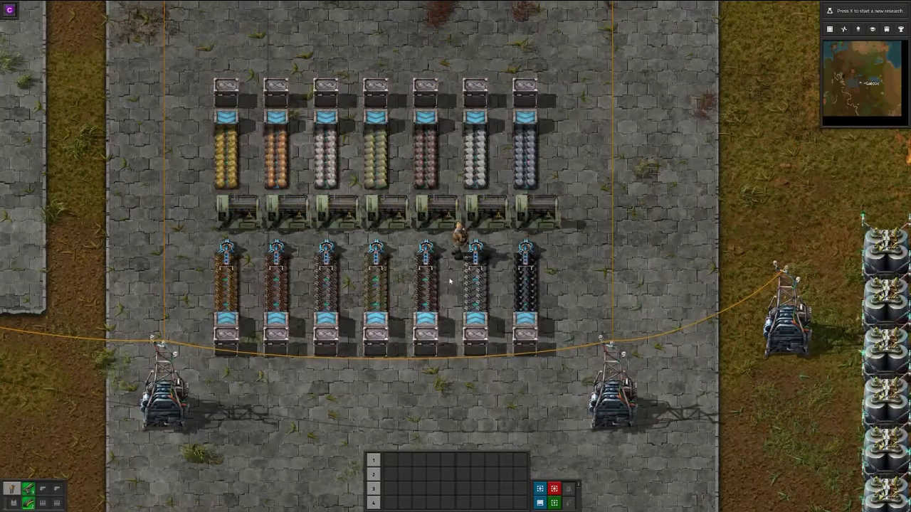
pyautogui.keyDown('ctrl'); pyautogui.moveTo(231, 214); pyautogui.dragTo(588, 221); pyautogui.keyUp('ctrl')
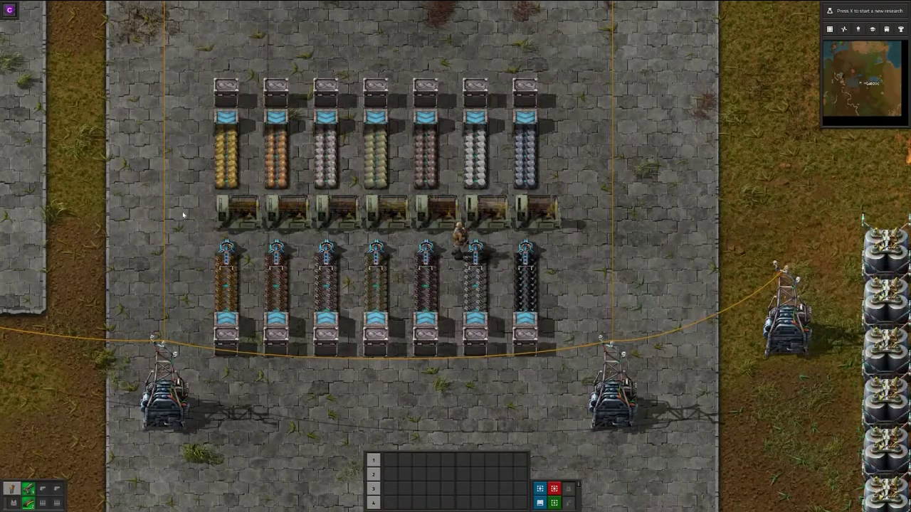
pyautogui.moveTo(183, 215)
pyautogui.keyDown('ctrl'); pyautogui.mouseDown()
pyautogui.moveTo(275, 208)
pyautogui.moveTo(641, 213)
pyautogui.mouseUp(); pyautogui.keyUp('ctrl')
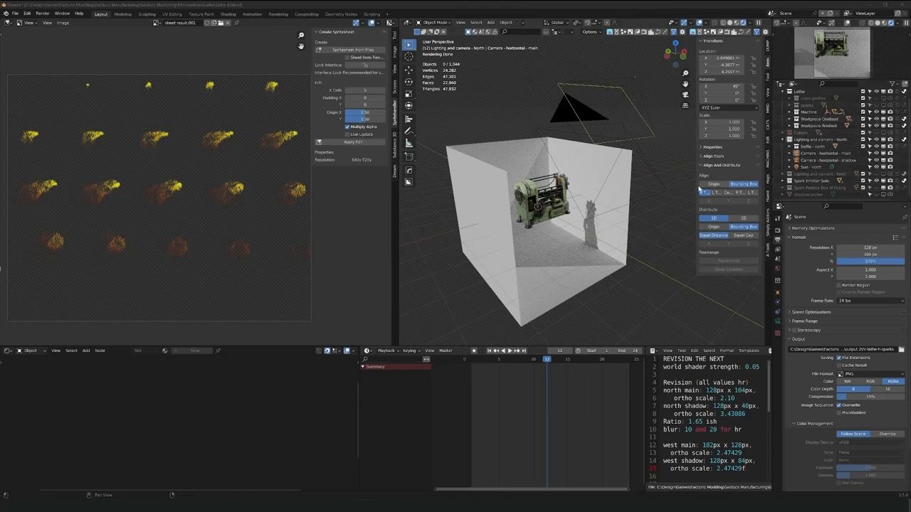
# In Blender, isolate the lathe's shadow by enabling the shadowcatcher and making the Machine and Lighting and camera - North collections indirect only
pyautogui.click(650, 137)
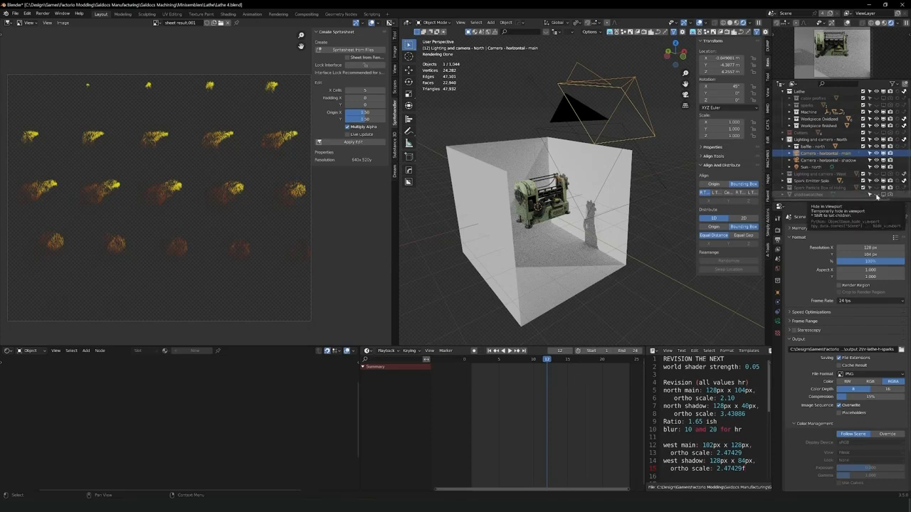
pyautogui.click(890, 195)
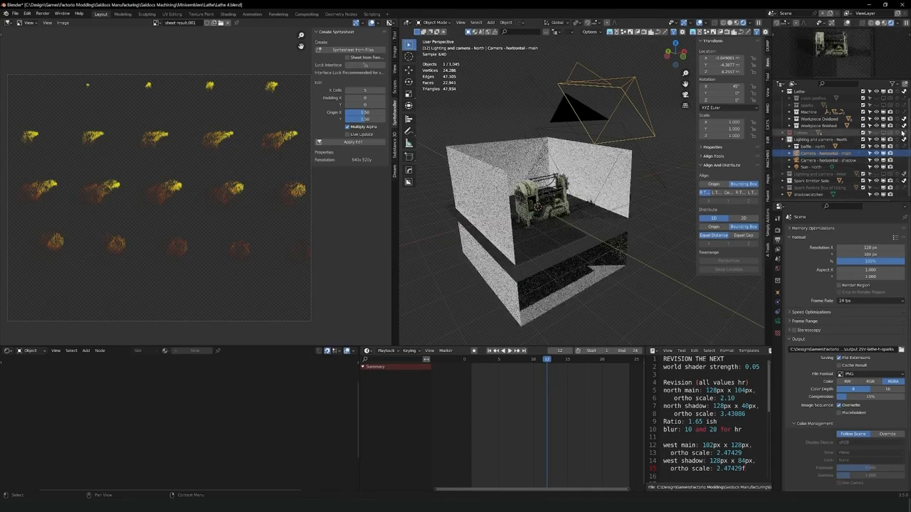
pyautogui.click(903, 114)
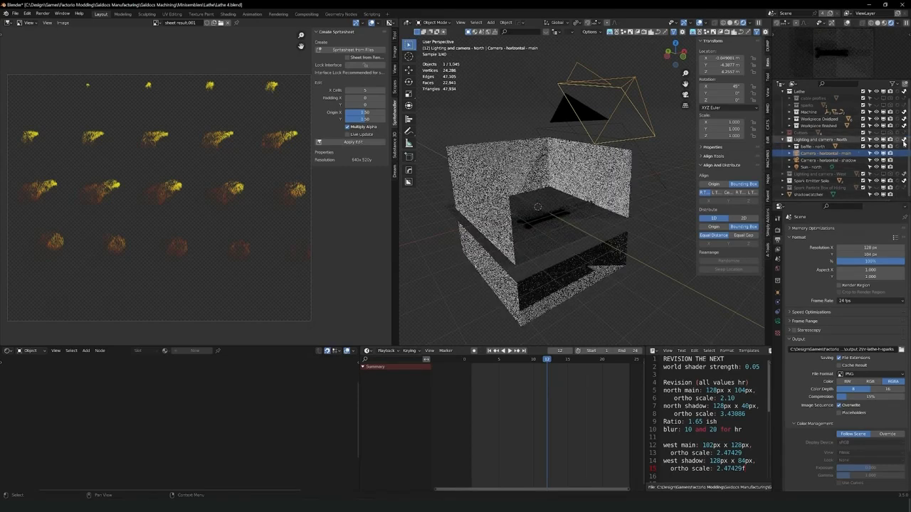
pyautogui.click(903, 147)
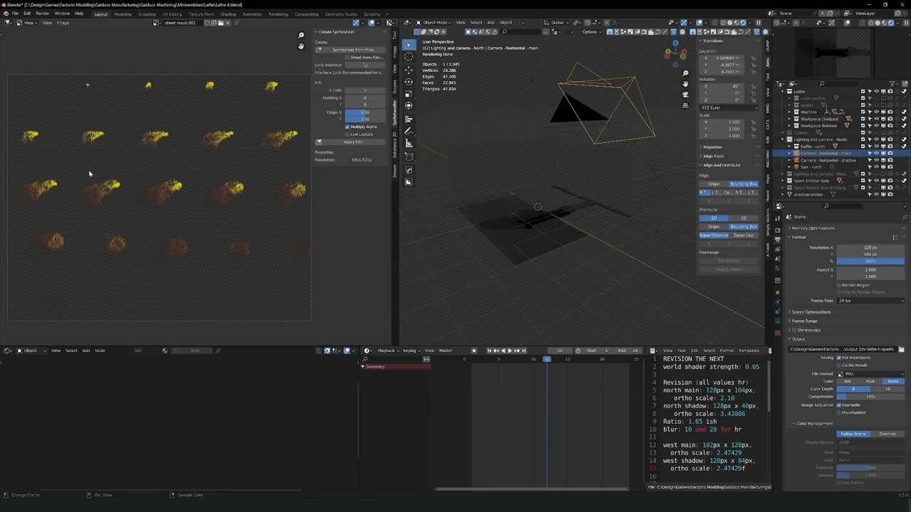
# Unlink the spark sheet image and build a new spritesheet from hr-lathe-h-base 0001 to 0024 in the output folder
pyautogui.click(229, 23)
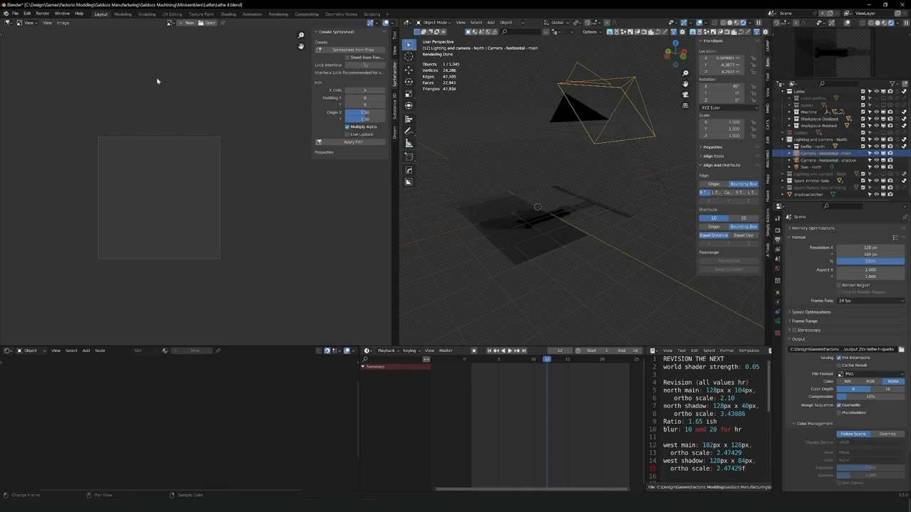
pyautogui.click(340, 53)
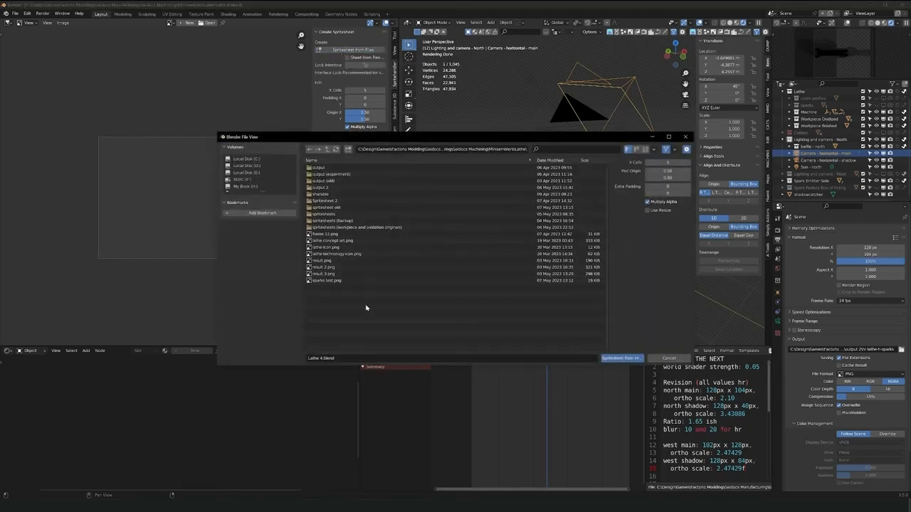
pyautogui.doubleClick(326, 169)
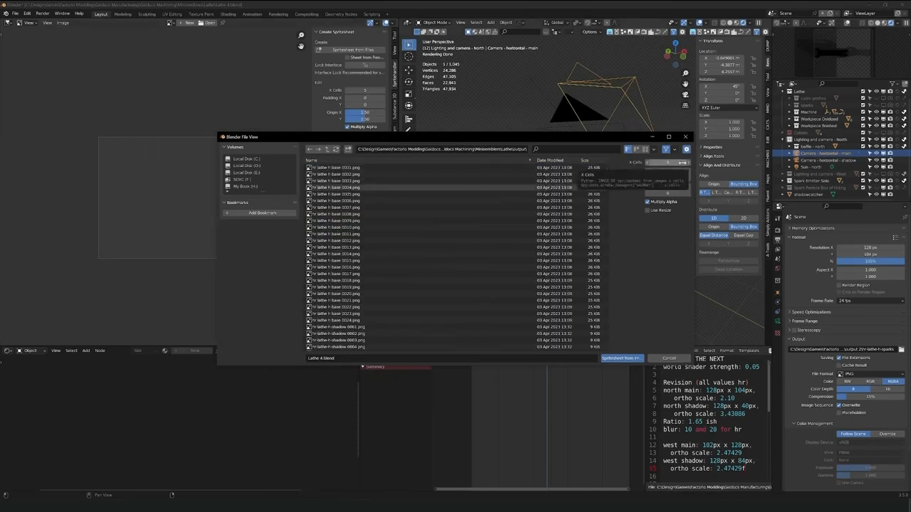
pyautogui.moveTo(555, 322); pyautogui.dragTo(555, 186)
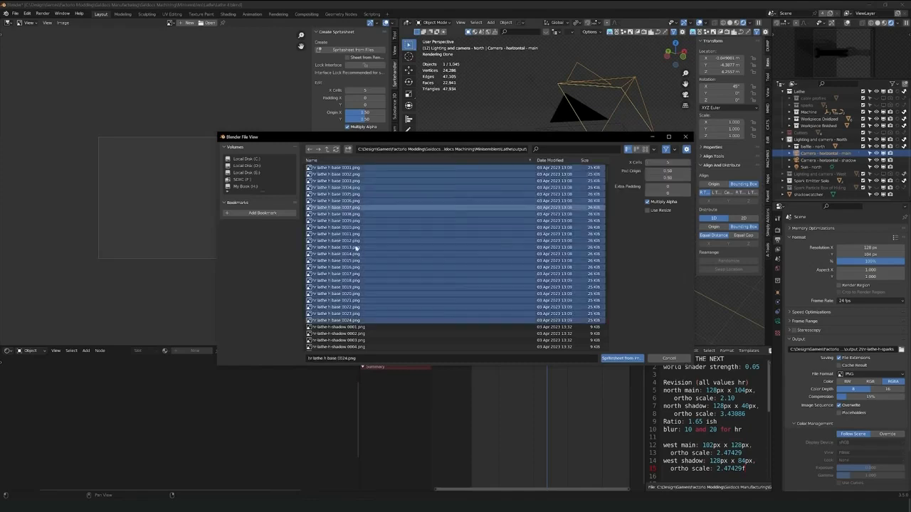
pyautogui.click(623, 359)
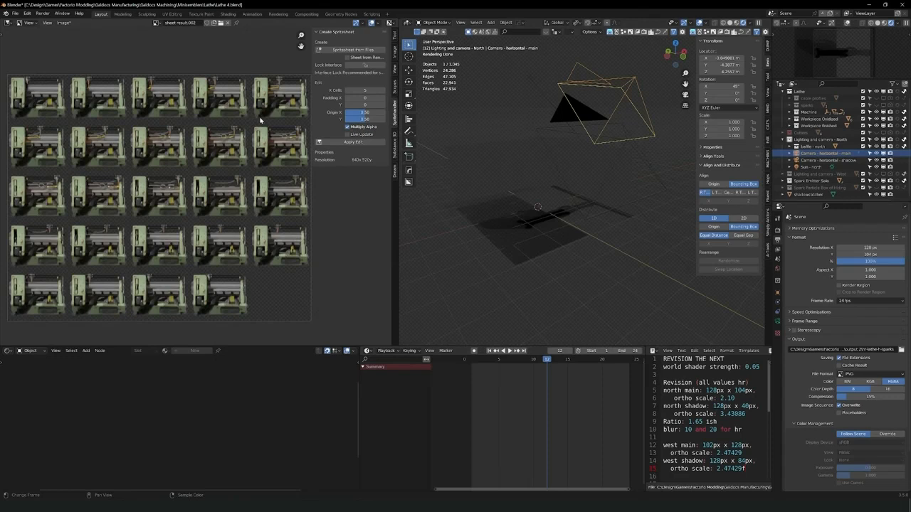
pyautogui.click(63, 23)
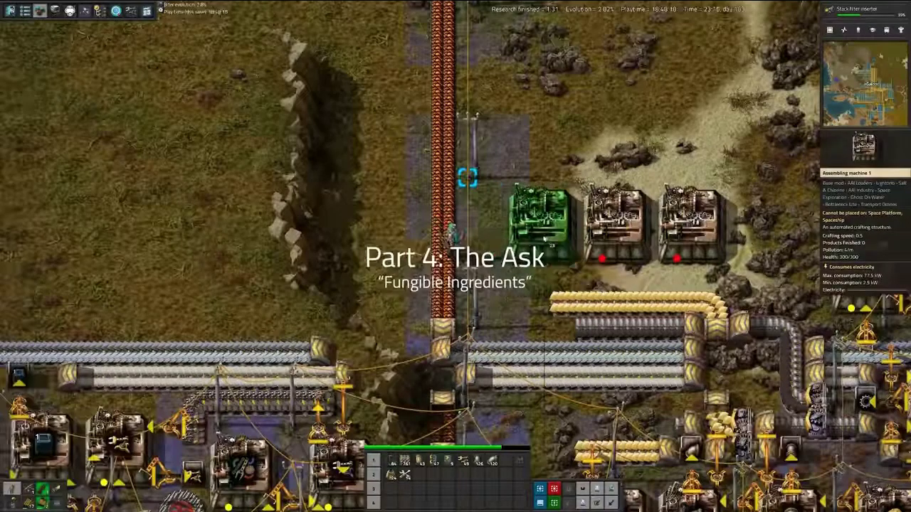
# In Factorio, lay a transport belt from the underground belt exit past the three assembling machines and open the character inventory
pyautogui.press('d')
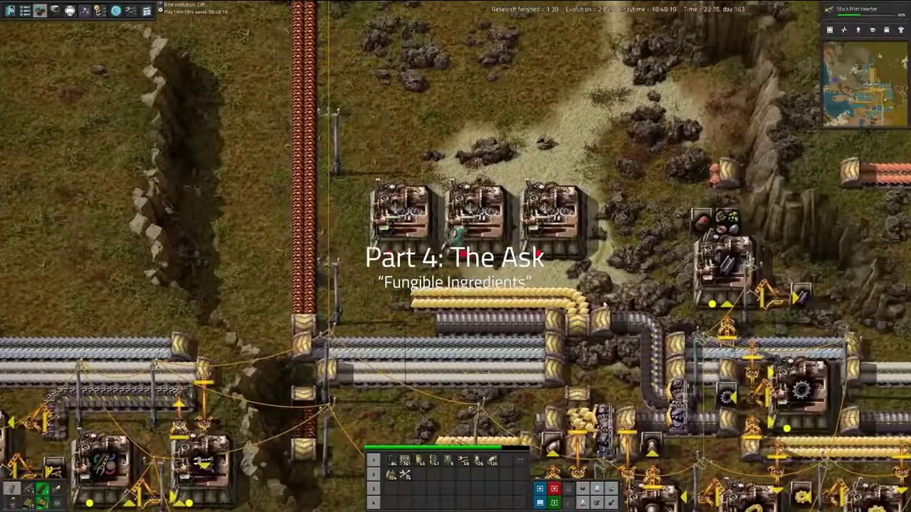
pyautogui.press('d')
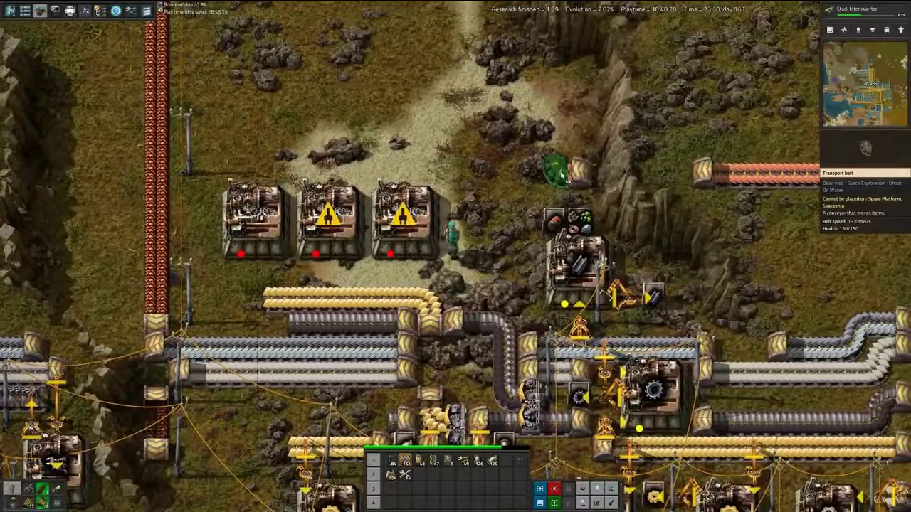
pyautogui.click(561, 174)
pyautogui.press('w')
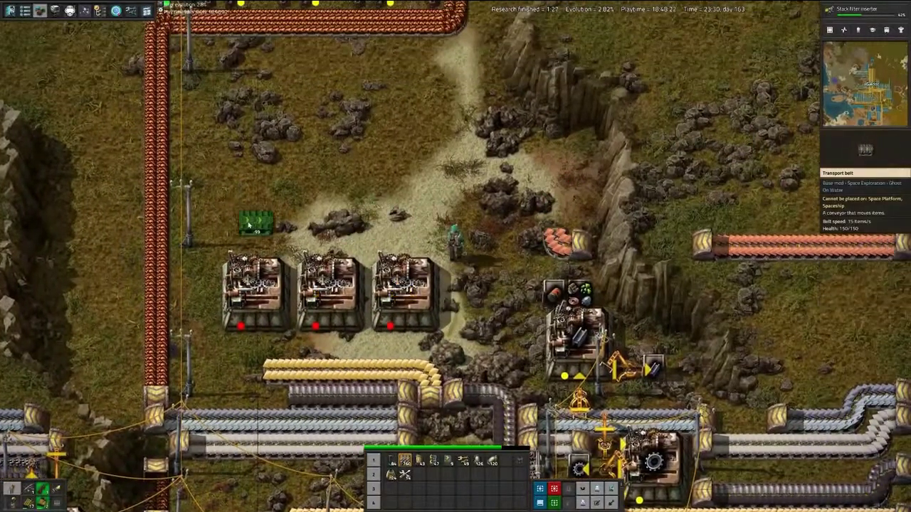
pyautogui.moveTo(257, 218)
pyautogui.mouseDown()
pyautogui.moveTo(553, 218)
pyautogui.moveTo(580, 245)
pyautogui.mouseUp()
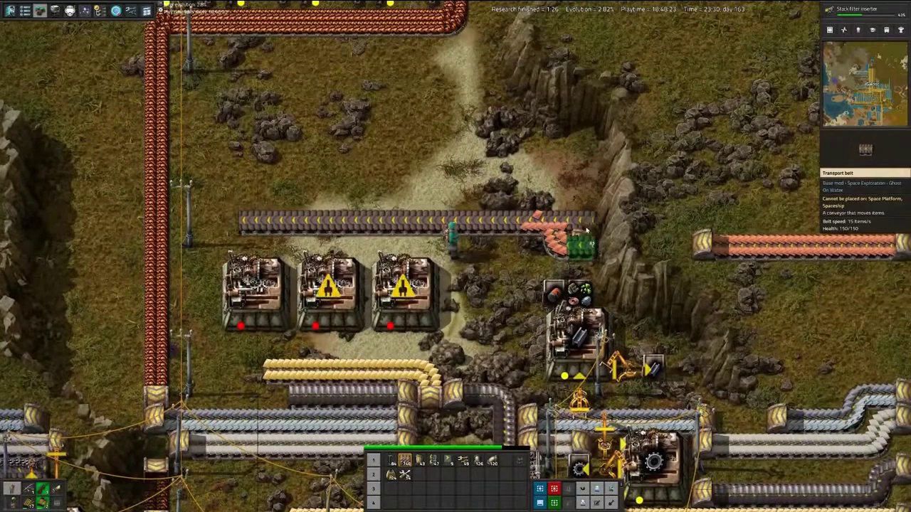
pyautogui.press('a')
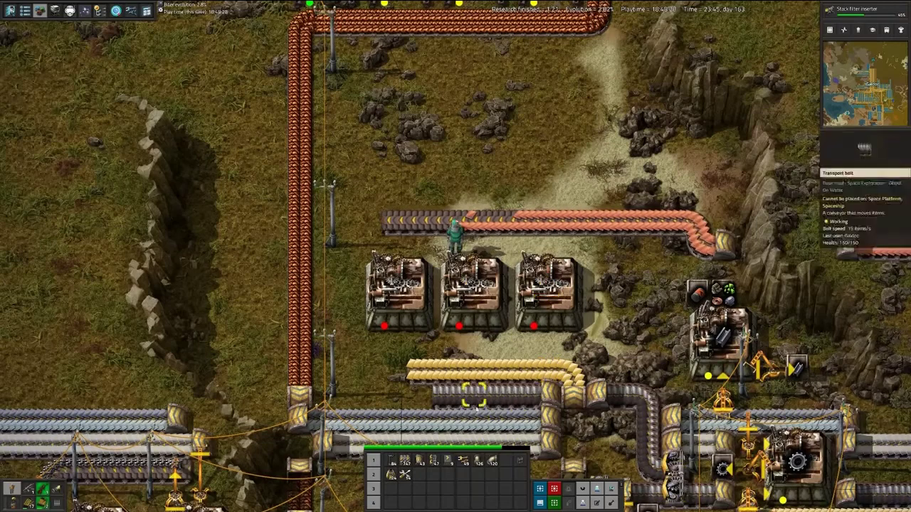
pyautogui.press('e')
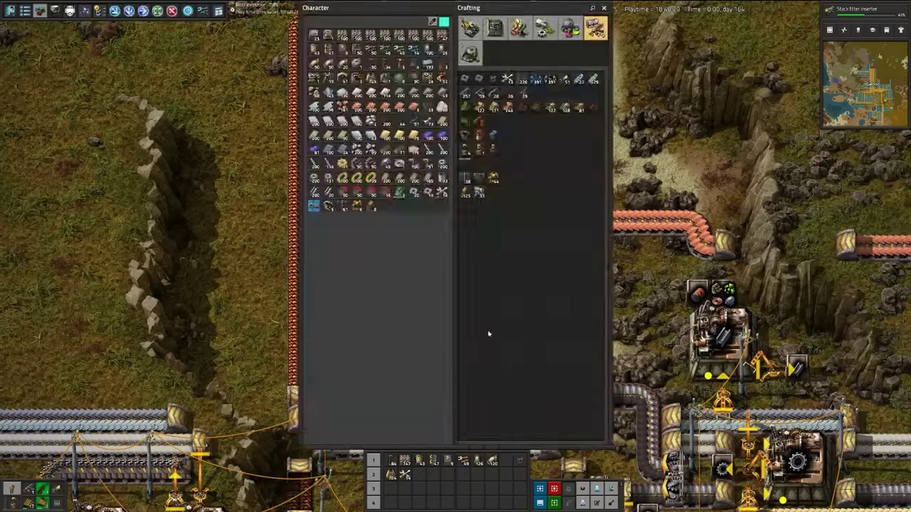
# Close the inventory and place two inserters per assembling machine, feeding all three machines from the yellow plate belt below them
pyautogui.press('e')
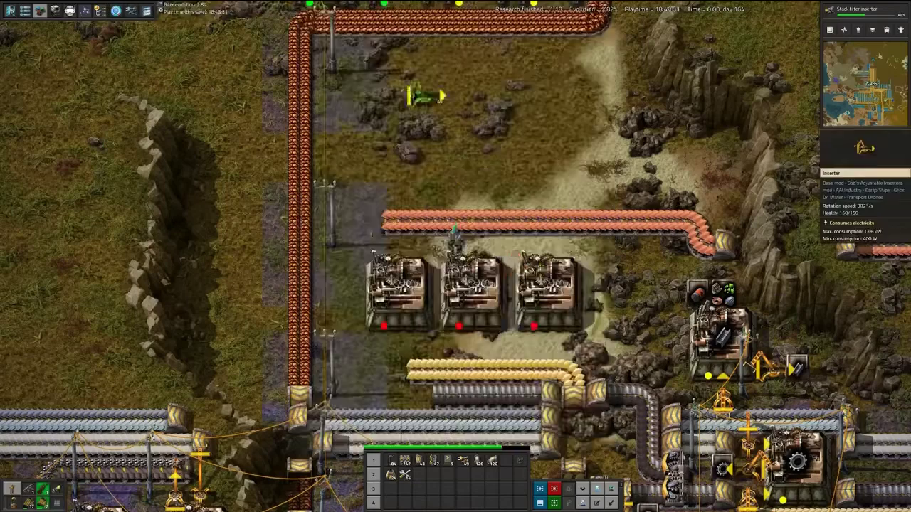
pyautogui.click(525, 346)
pyautogui.click(499, 347)
pyautogui.click(549, 348)
pyautogui.click(473, 347)
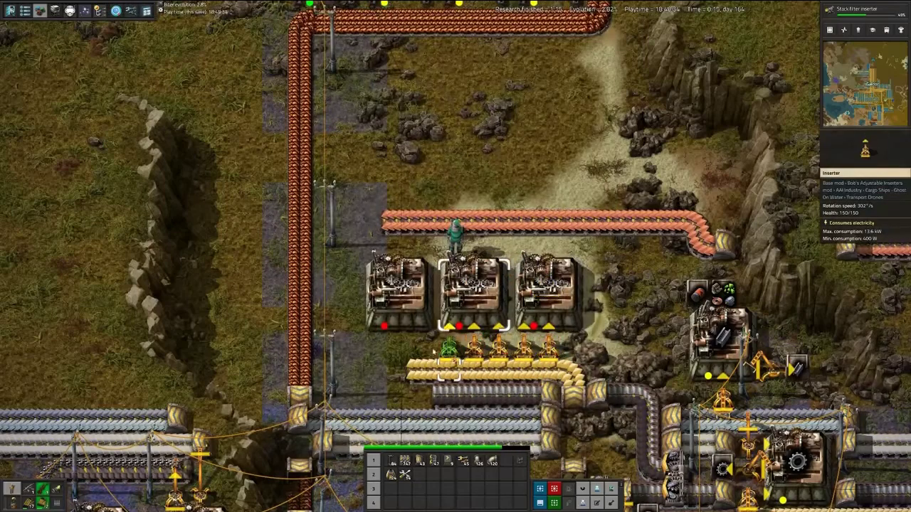
pyautogui.click(425, 345)
pyautogui.click(399, 346)
# Extend the yellow plate belt under the last inserter and place small iron electric poles to power the machines and inserters
pyautogui.press('q')
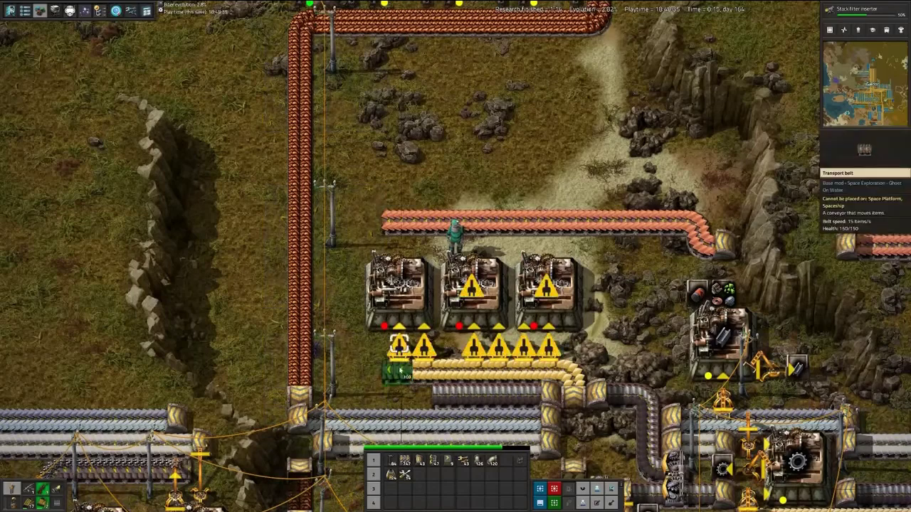
pyautogui.press('1')
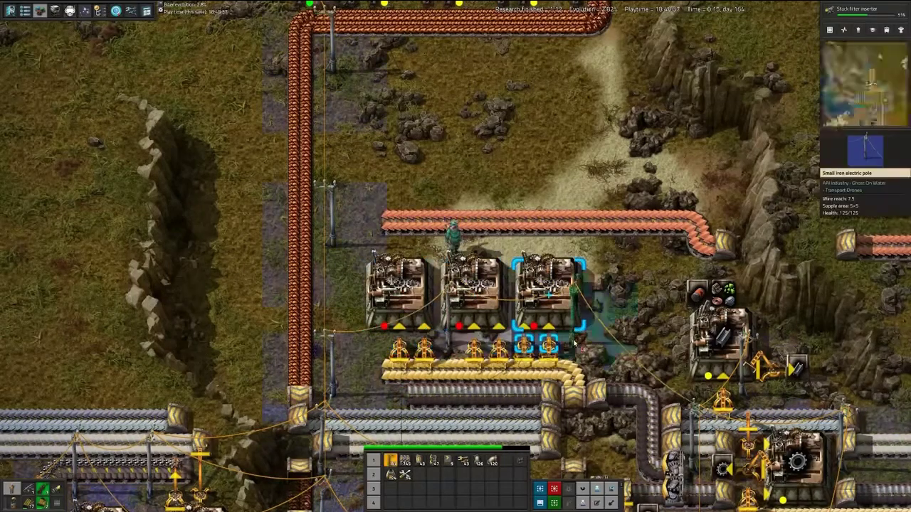
pyautogui.press('q')
# Assign a magazine recipe to the rightmost of the three new assembling machines
pyautogui.click(396, 288)
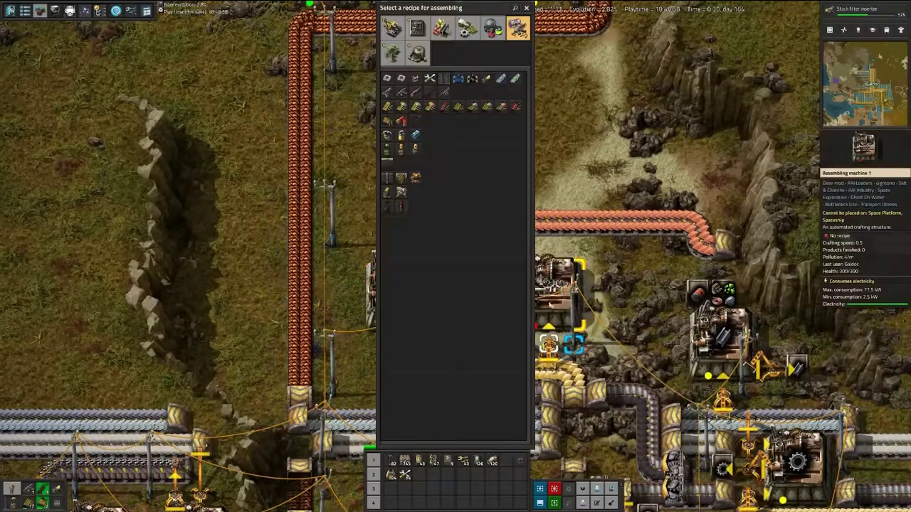
pyautogui.click(416, 121)
pyautogui.press('Escape')
# Open recipe selection for another new assembling machine and compare the Rifle magazine recipes' ingredients with the nearby belts
pyautogui.click(474, 285)
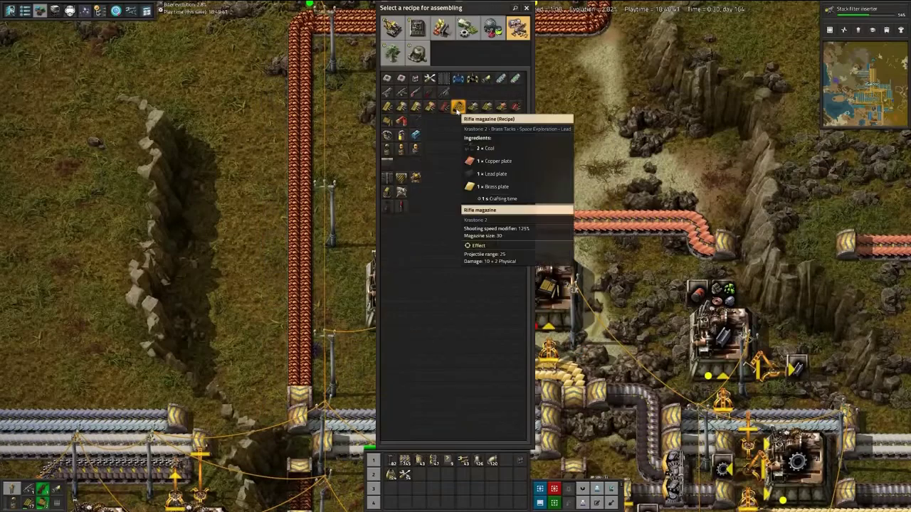
pyautogui.press('d')
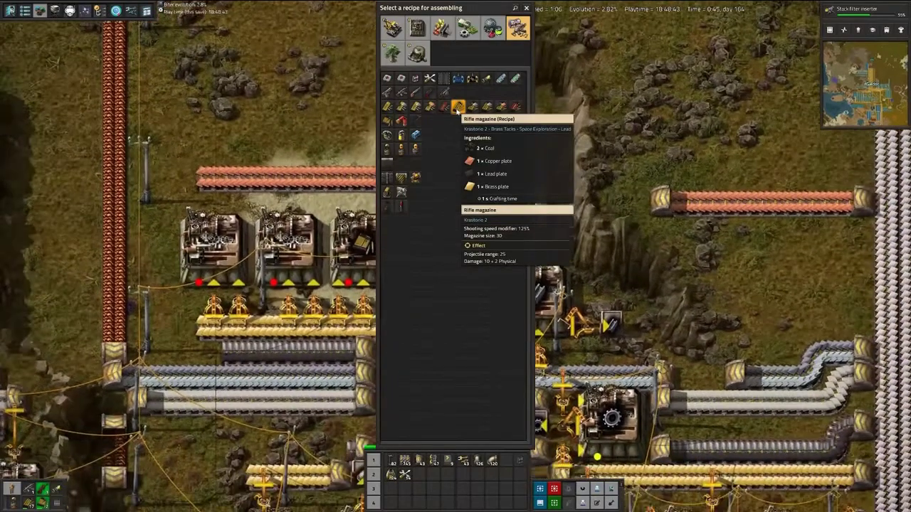
pyautogui.press('d')
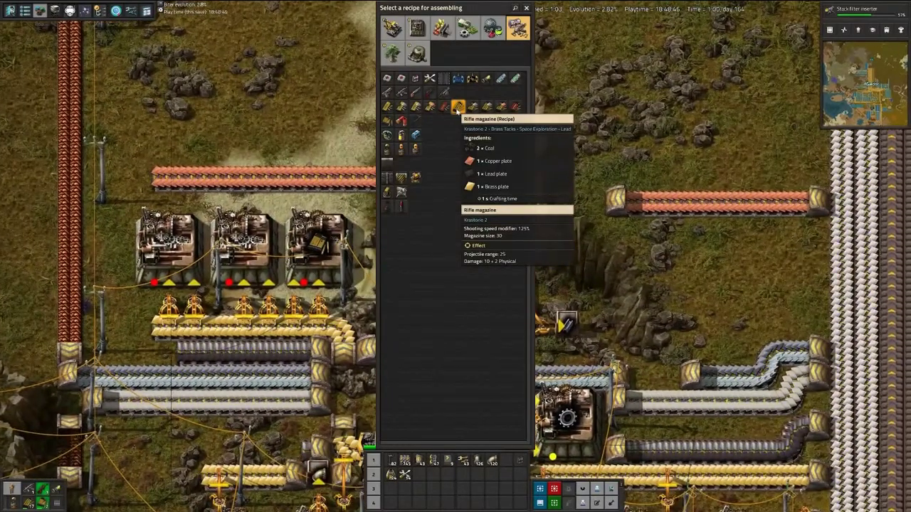
pyautogui.press('d')
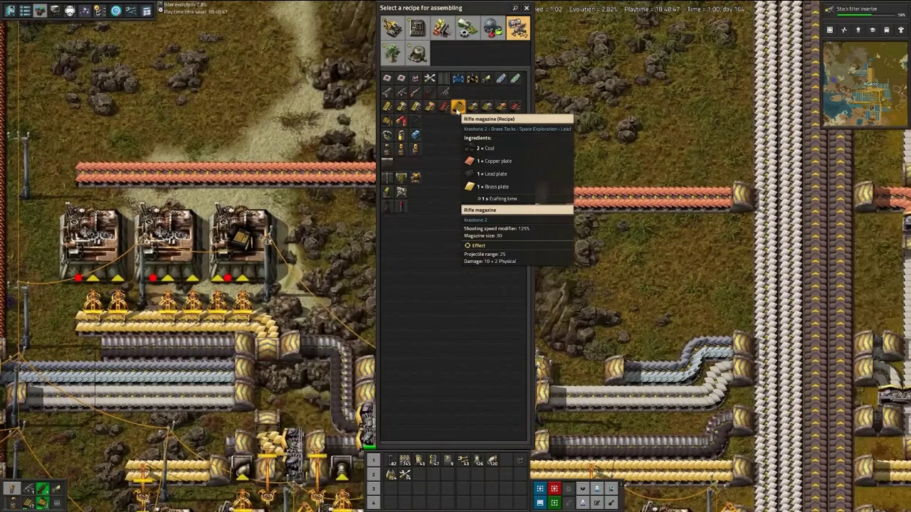
pyautogui.press('a')
pyautogui.press('a')
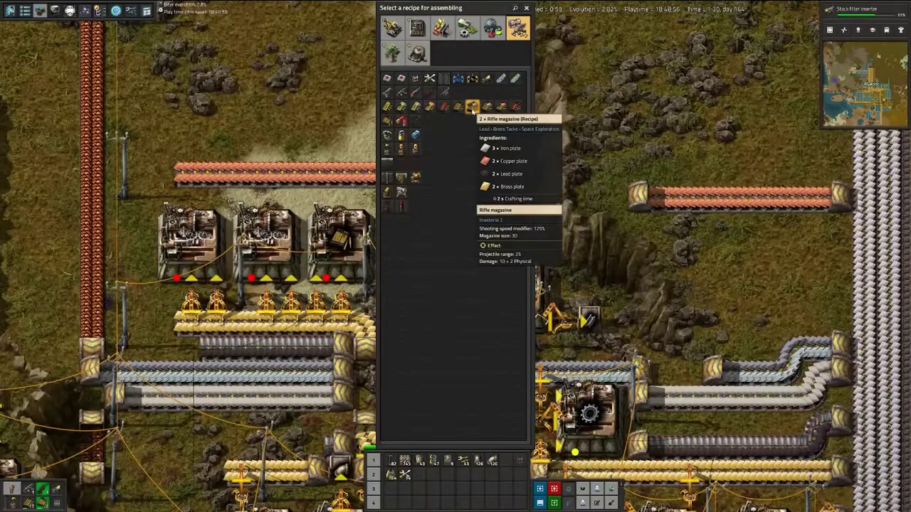
pyautogui.hotkey('s', 'd')
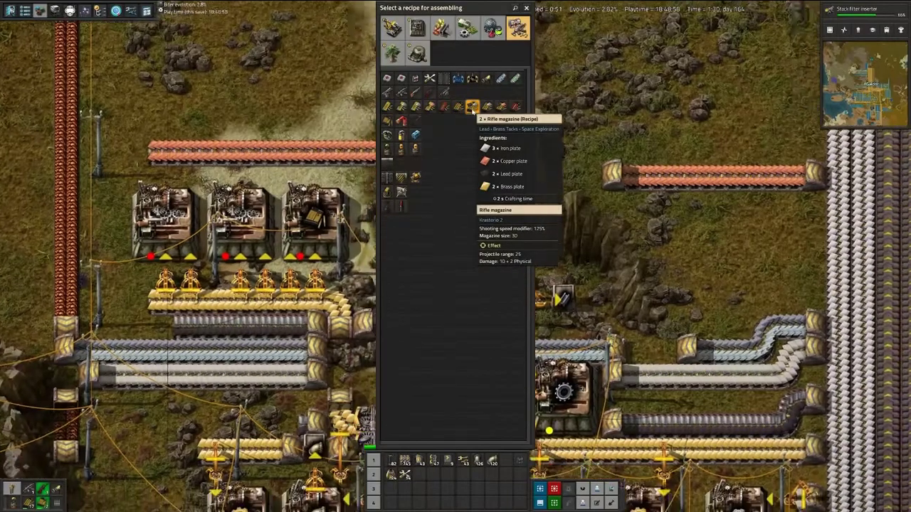